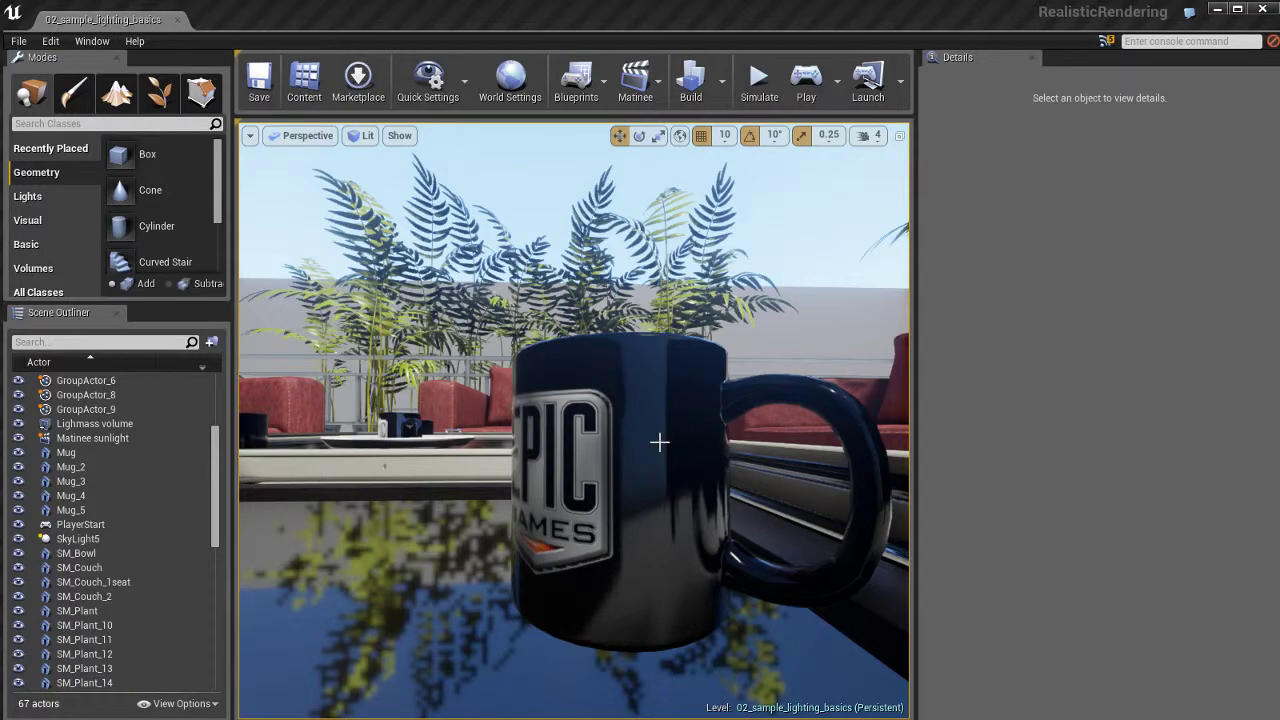
# Step: Place a Post Process Volume on the floor in front of the coffee table
pyautogui.moveTo(677, 443); pyautogui.dragTo(590, 430, button='right')
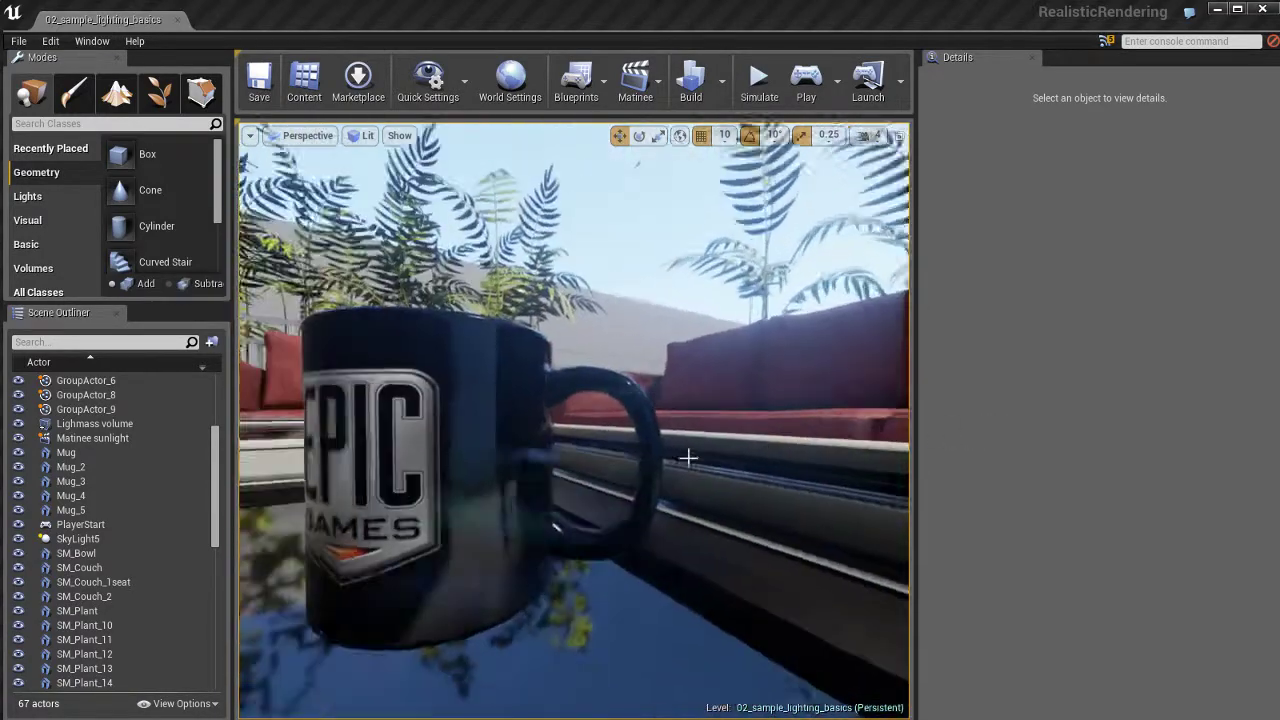
pyautogui.press('s')
pyautogui.moveTo(722, 384); pyautogui.dragTo(760, 428, button='right')
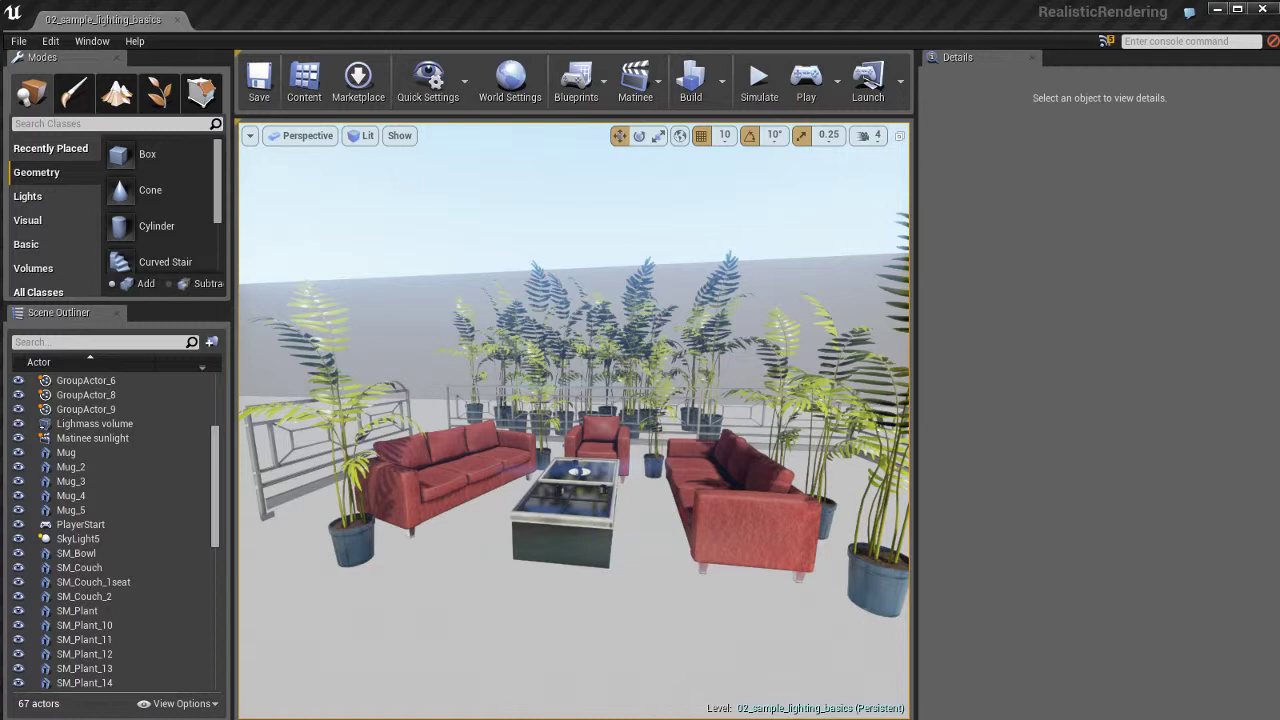
pyautogui.click(27, 220)
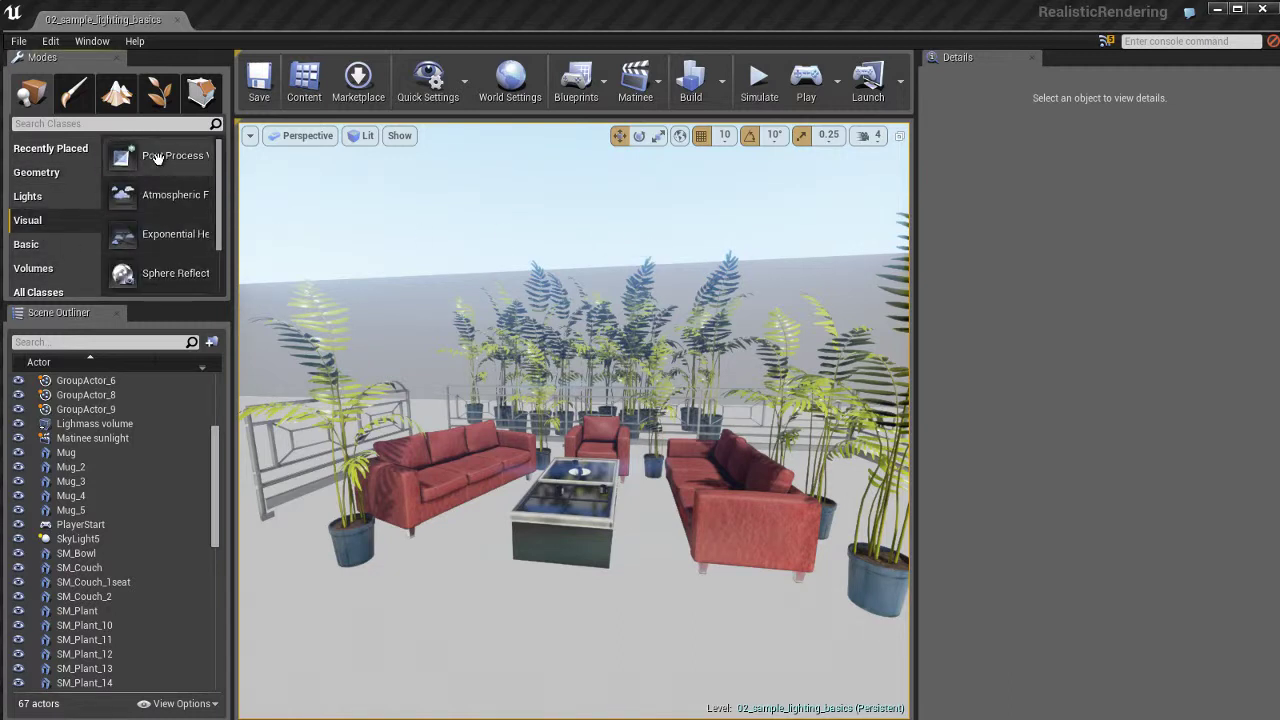
pyautogui.moveTo(143, 155); pyautogui.dragTo(598, 604)
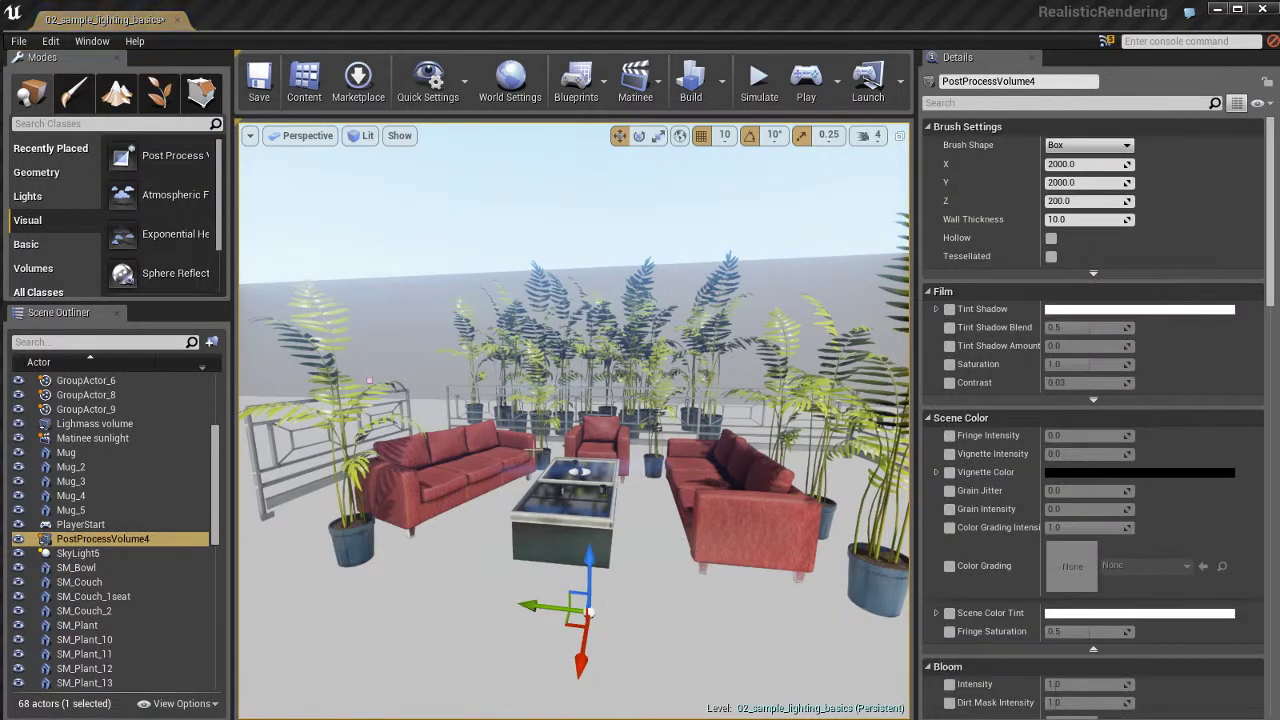
# Step: Display the scene in wireframe with the volume outlines and editor helper icons shown
pyautogui.scroll(-4, 522, 458)
pyautogui.moveTo(522, 458); pyautogui.dragTo(424, 360)
pyautogui.hotkey('alt', '2')
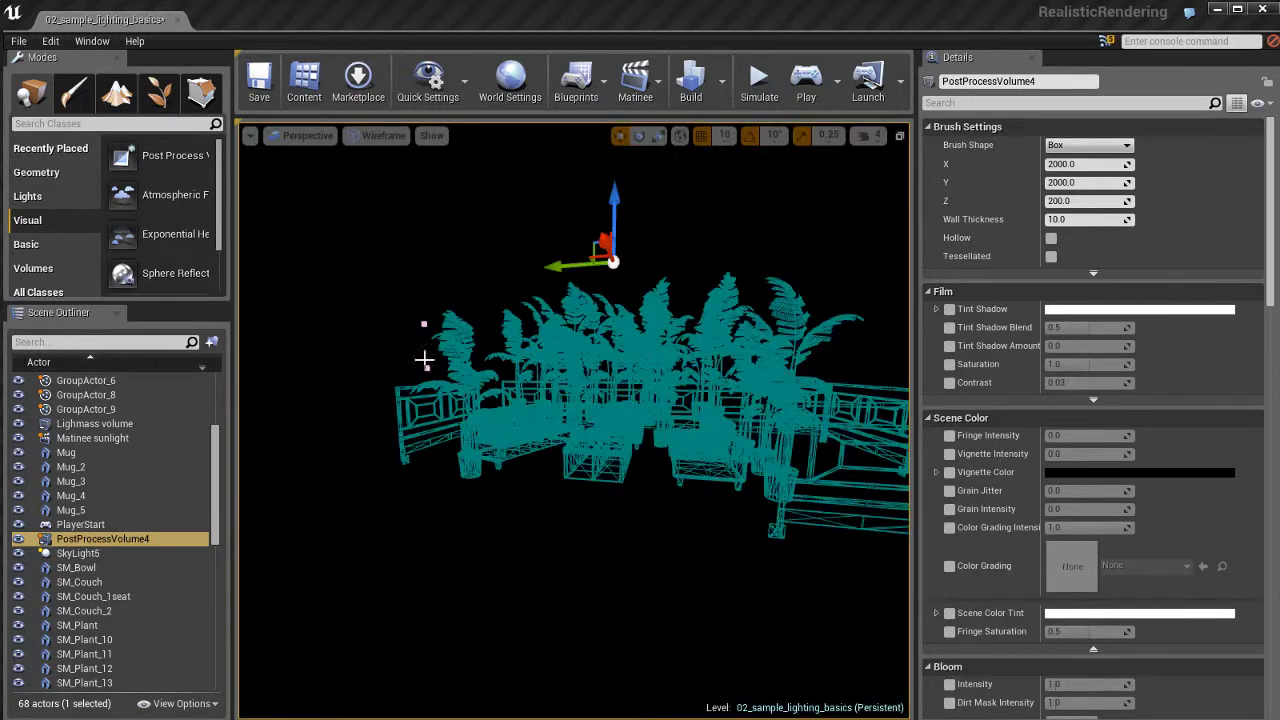
pyautogui.moveTo(516, 533); pyautogui.dragTo(492, 556, button='right')
pyautogui.press('g')
pyautogui.moveTo(552, 525)
pyautogui.keyDown('ctrl'); pyautogui.mouseDown()
pyautogui.moveTo(568, 670)
pyautogui.moveTo(556, 500)
pyautogui.moveTo(543, 625)
pyautogui.moveTo(545, 545)
pyautogui.mouseUp(); pyautogui.keyUp('ctrl')
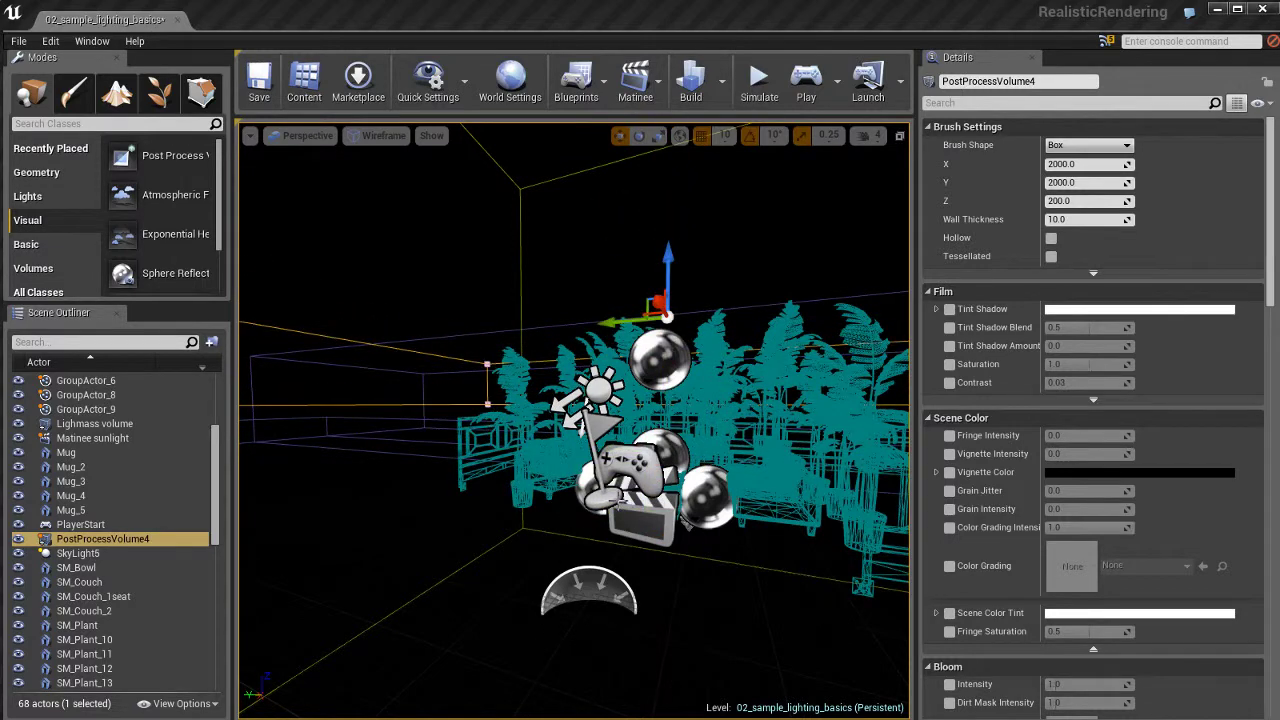
# Step: In the top orthographic view, shift the post process volume horizontally to centre it around the existing Lightmass volume outline
pyautogui.click(303, 136)
pyautogui.click(305, 191)
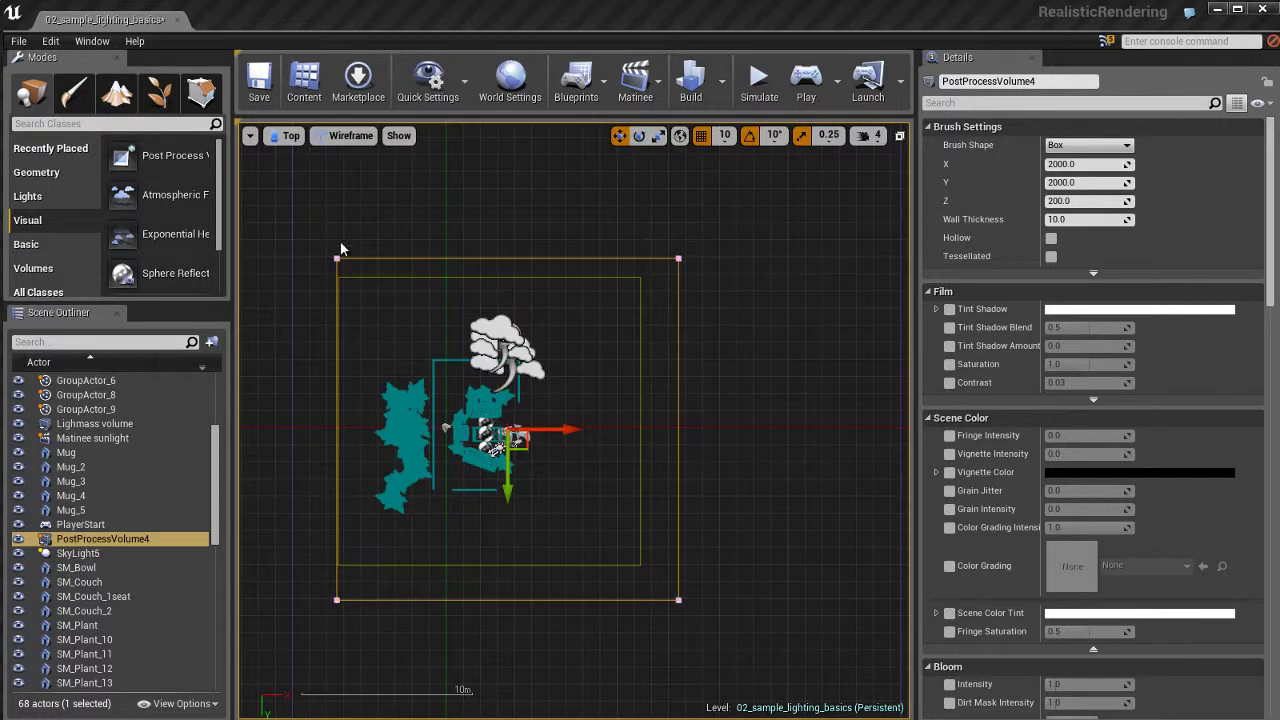
pyautogui.moveTo(341, 249); pyautogui.dragTo(500, 247, button='right')
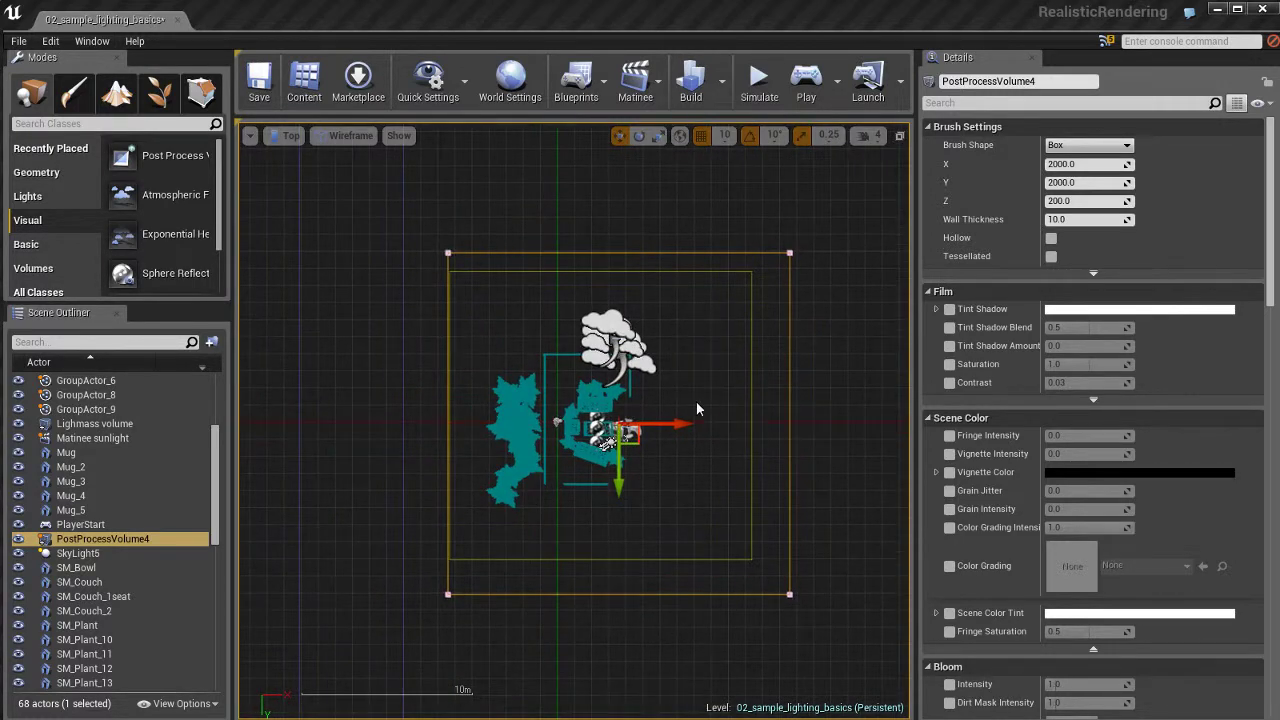
pyautogui.keyDown('ctrl'); pyautogui.moveTo(697, 409); pyautogui.dragTo(687, 385); pyautogui.keyUp('ctrl')
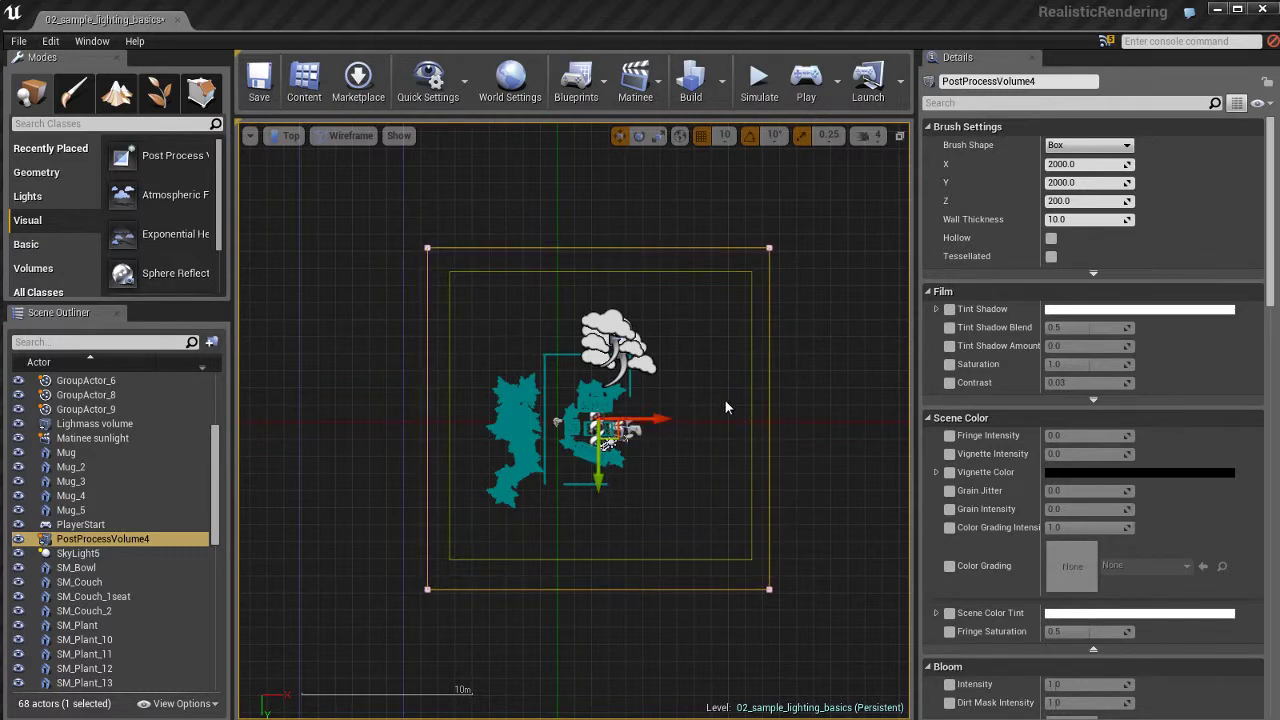
# Step: In the side orthographic view, lower the post process volume until it sits below the furniture and plants
pyautogui.click(289, 136)
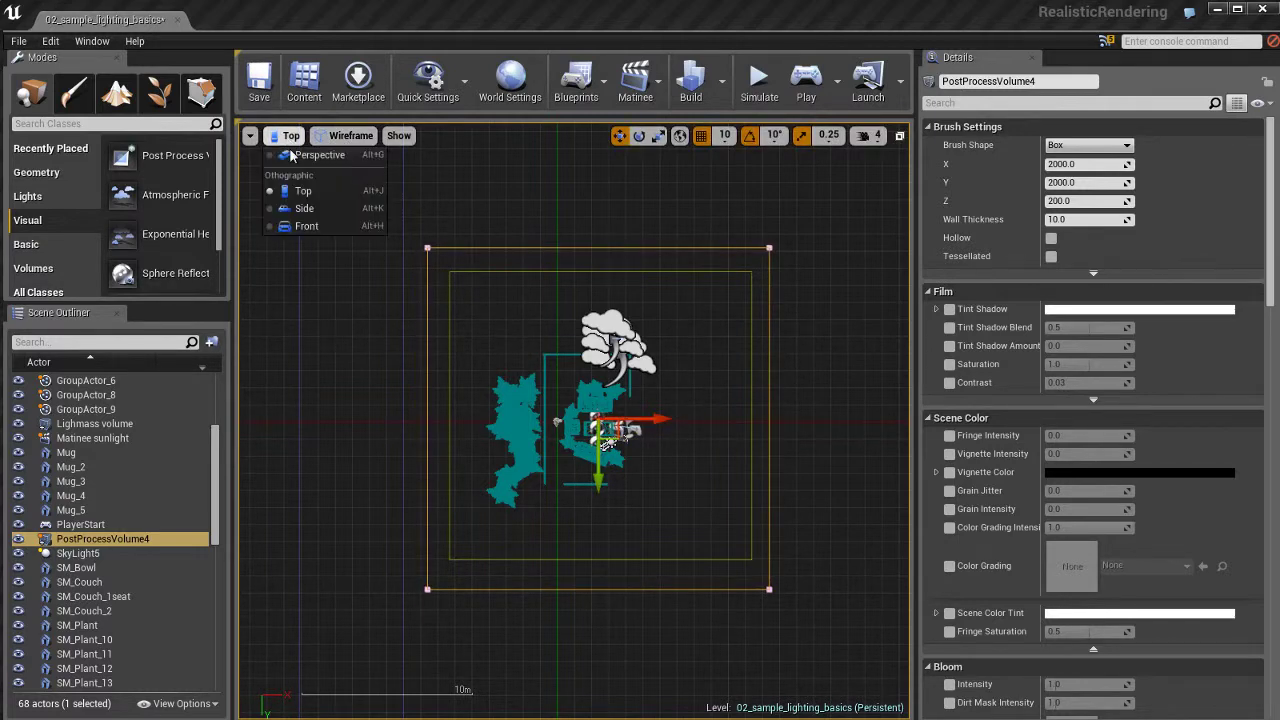
pyautogui.click(303, 208)
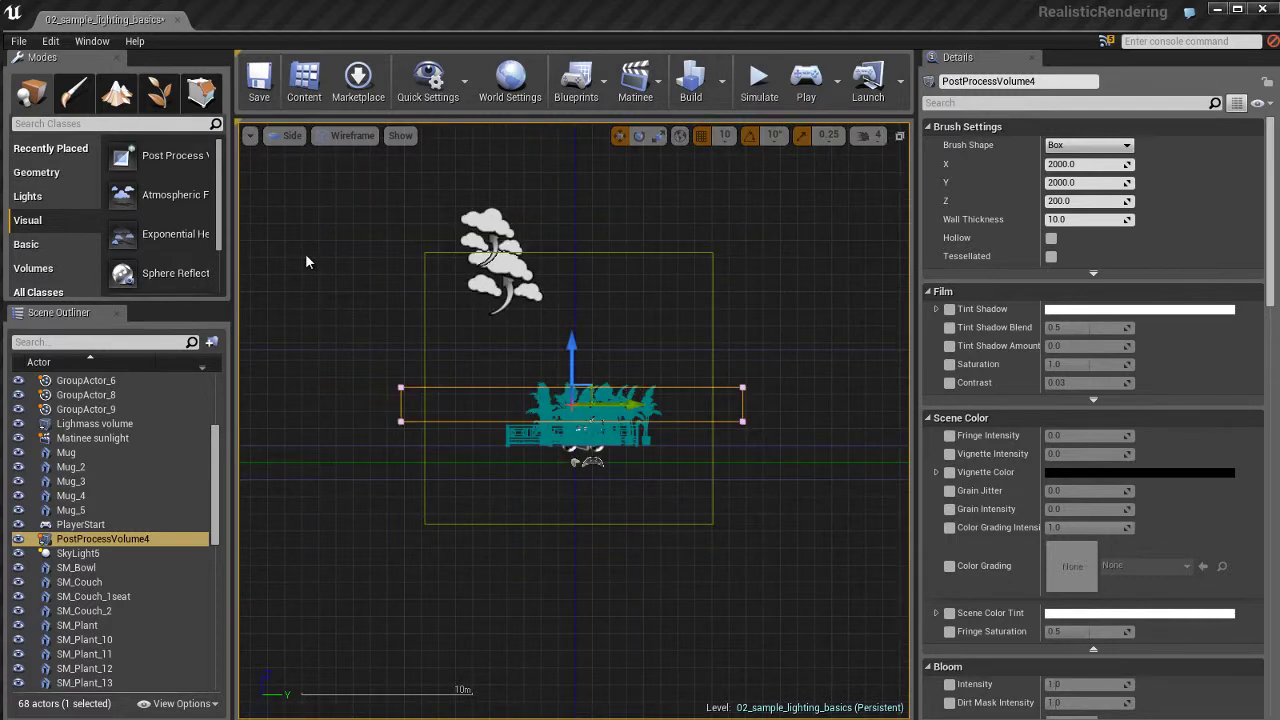
pyautogui.moveTo(572, 360); pyautogui.dragTo(562, 414)
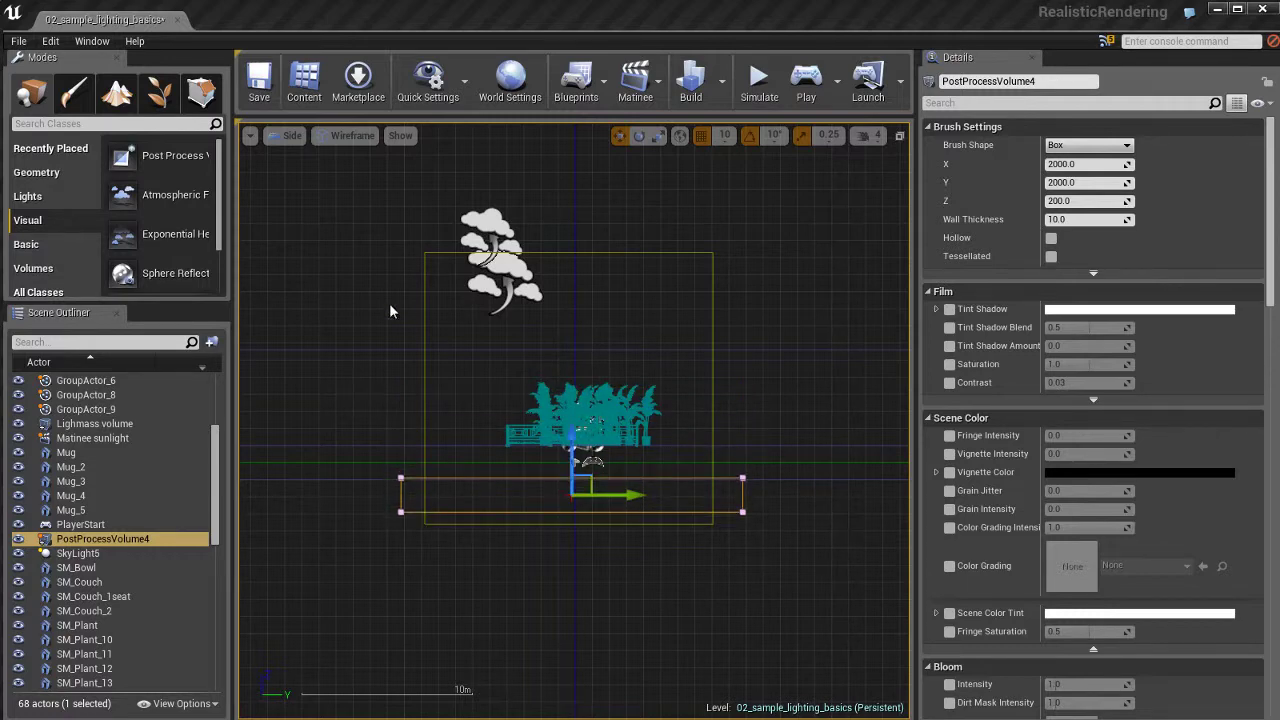
# Step: Raise the volume's upper vertices with geometry editing so the box encloses all furniture and plants, and return to placement mode
pyautogui.click(202, 93)
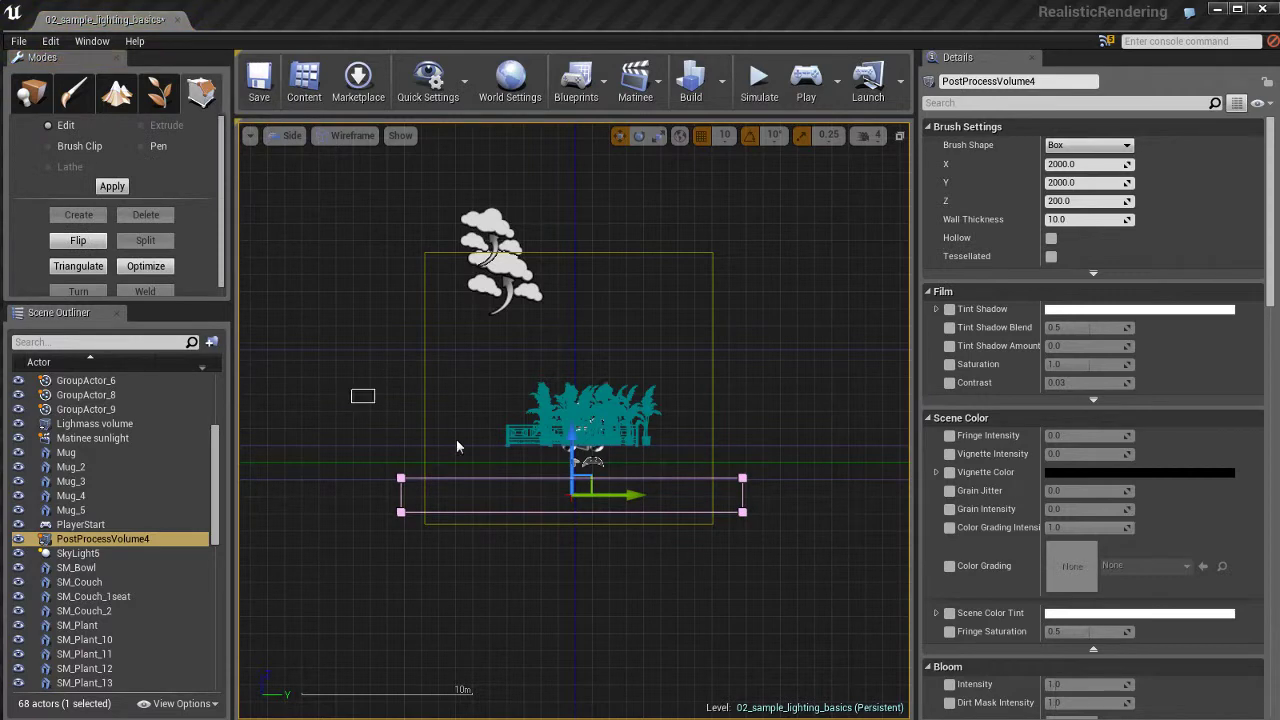
pyautogui.moveTo(456, 446); pyautogui.dragTo(838, 497)
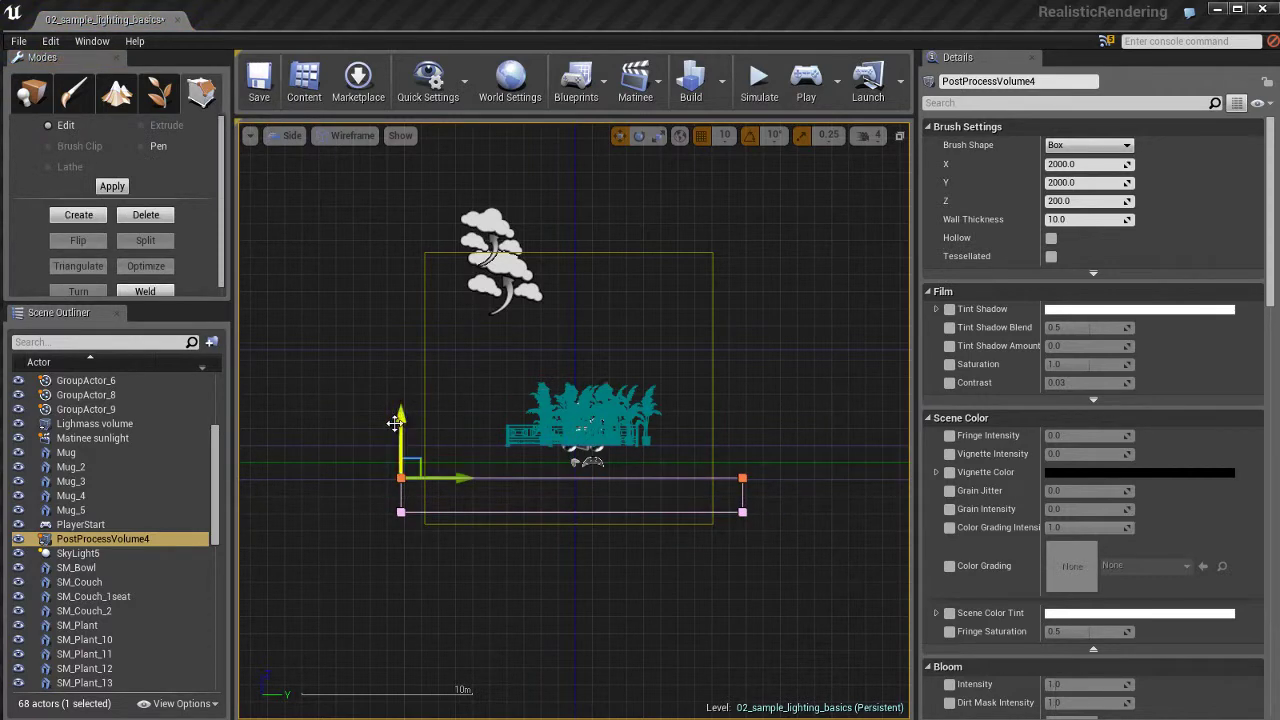
pyautogui.moveTo(396, 420); pyautogui.dragTo(404, 239)
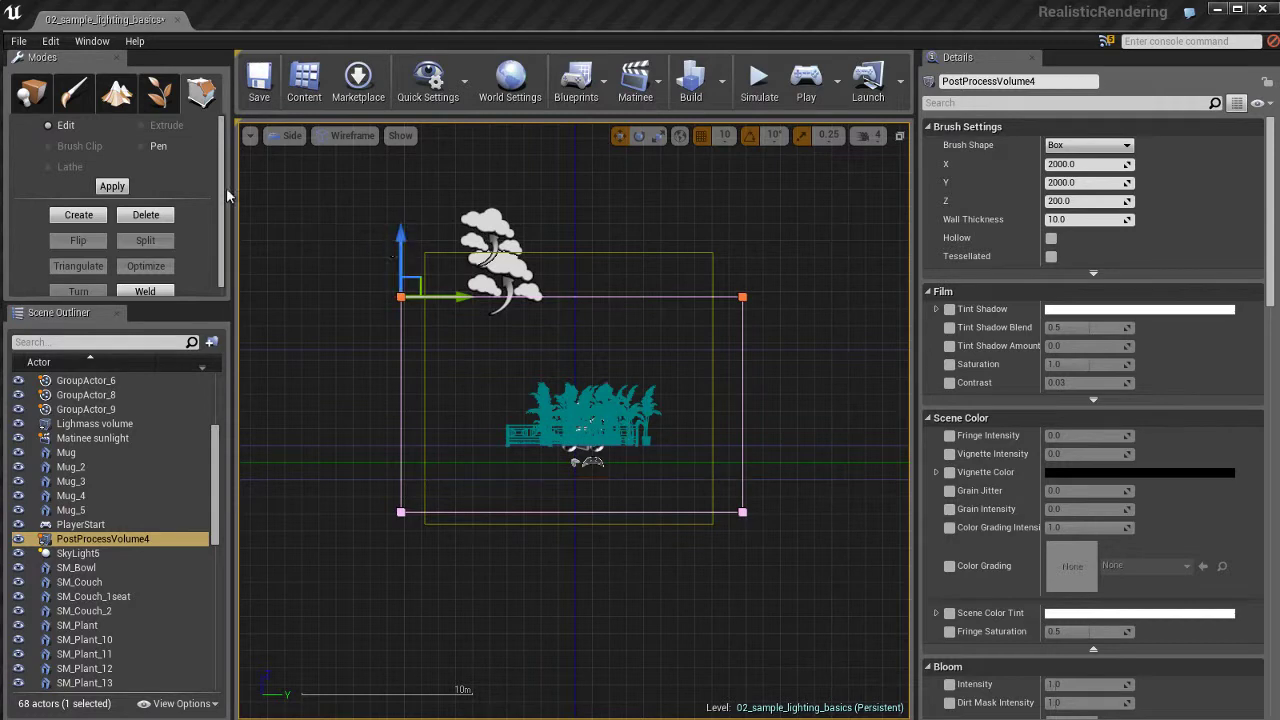
pyautogui.click(33, 97)
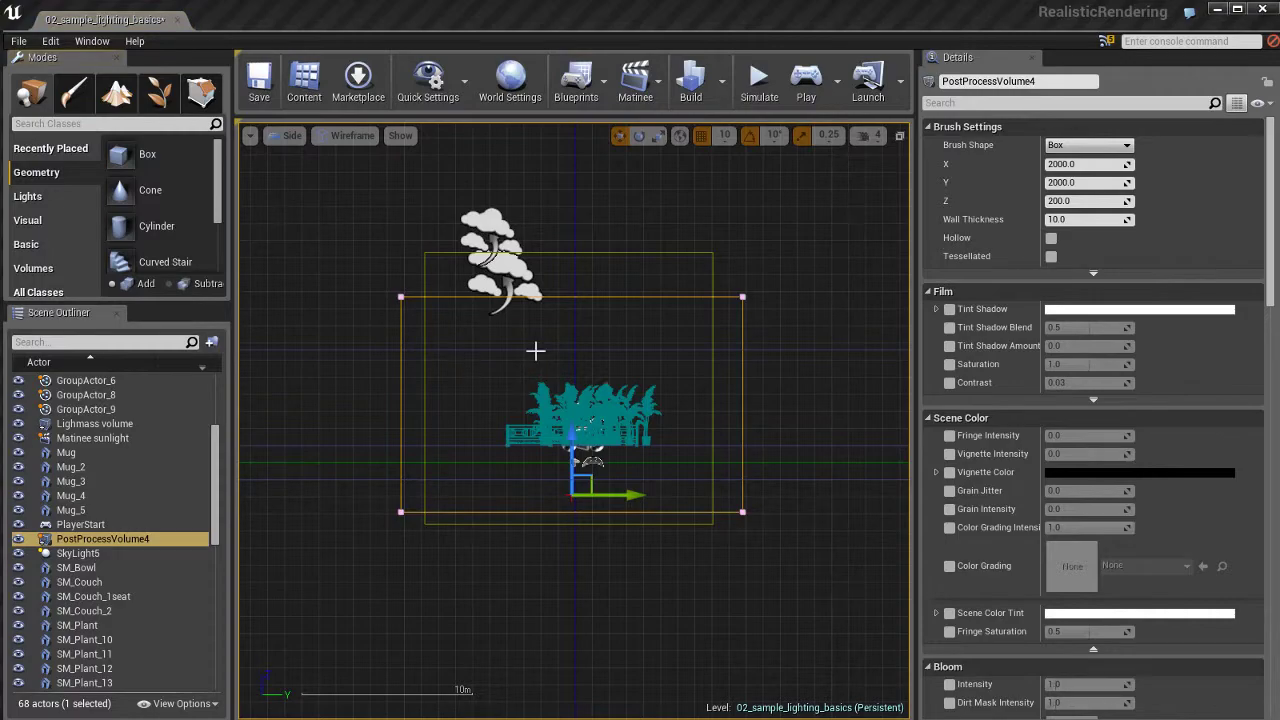
# Step: Return the viewport to the lit perspective view, looking at the couches and coffee table inside the volume
pyautogui.click(288, 135)
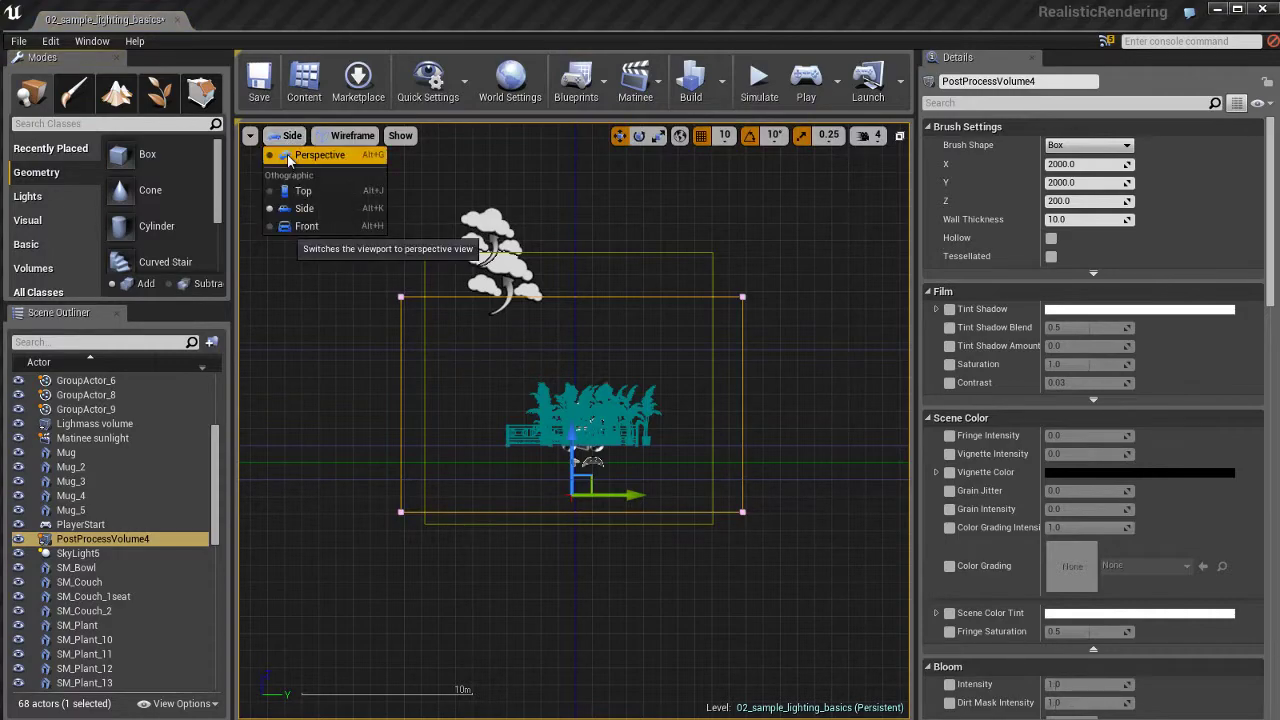
pyautogui.click(288, 160)
pyautogui.moveTo(598, 386); pyautogui.dragTo(1037, 575, button='right')
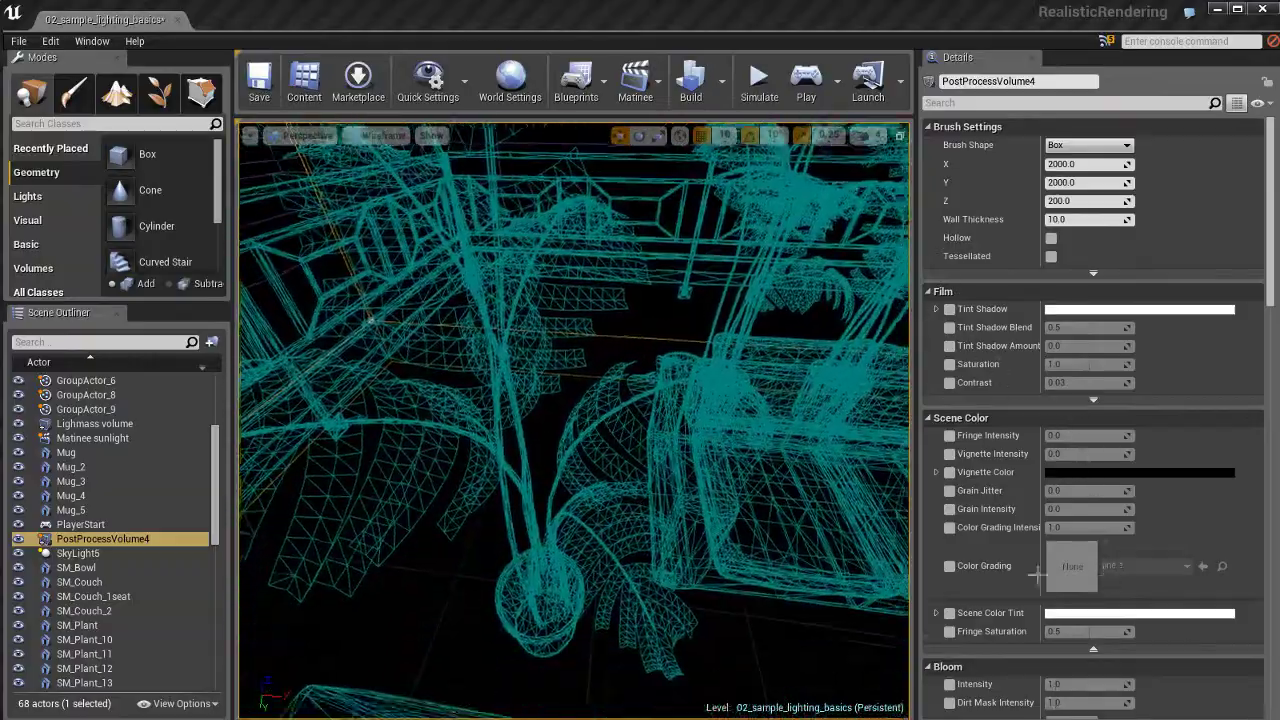
pyautogui.moveTo(555, 440); pyautogui.dragTo(640, 381, button='right')
pyautogui.hotkey('alt', '4')
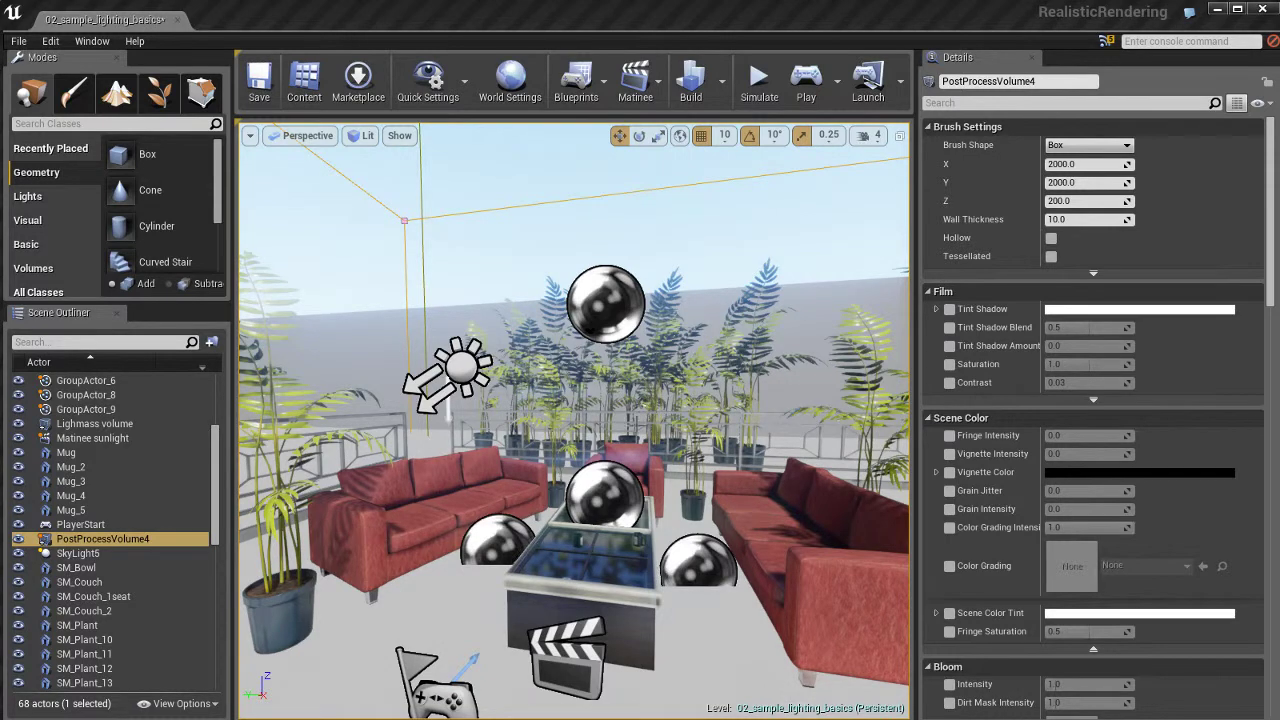
pyautogui.moveTo(640, 381)
pyautogui.mouseDown(button='right')
pyautogui.moveTo(636, 391)
pyautogui.moveTo(636, 363)
pyautogui.mouseUp(button='right')
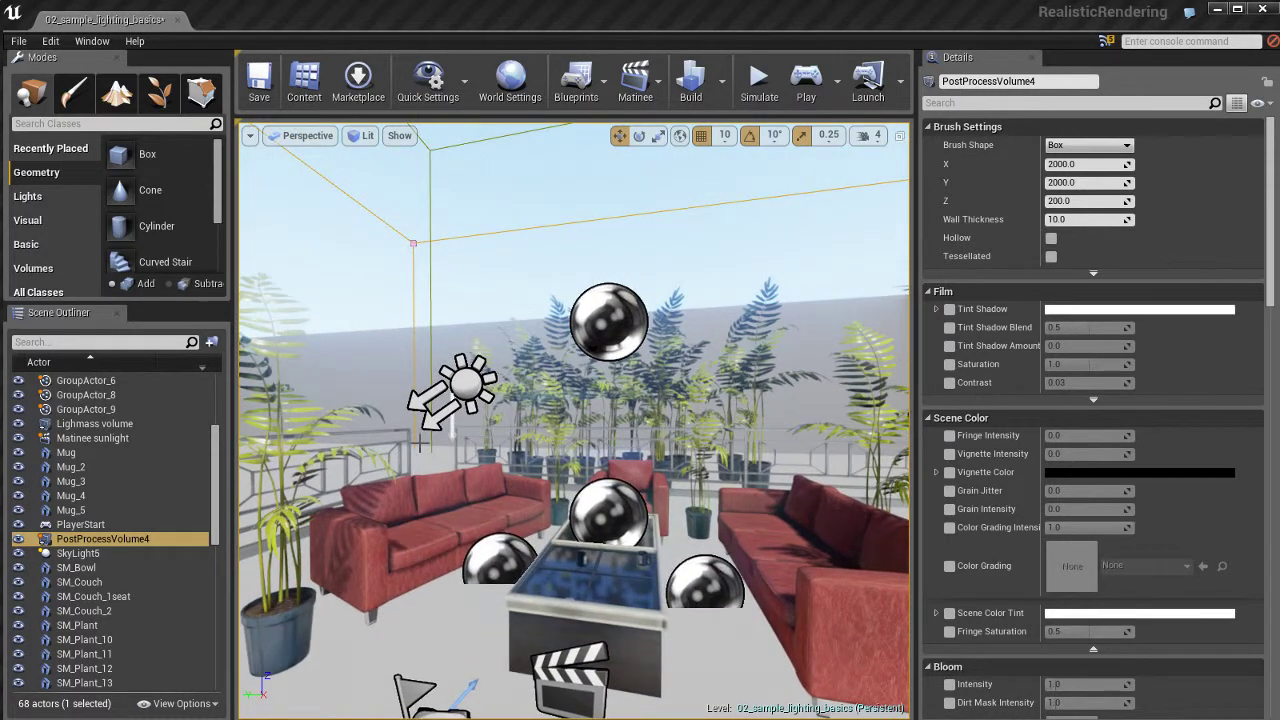
# Step: Examine the post process volume's setting categories, from Film and Scene Color through Screen Space Reflections and Post Process Volume
pyautogui.click(80, 539)
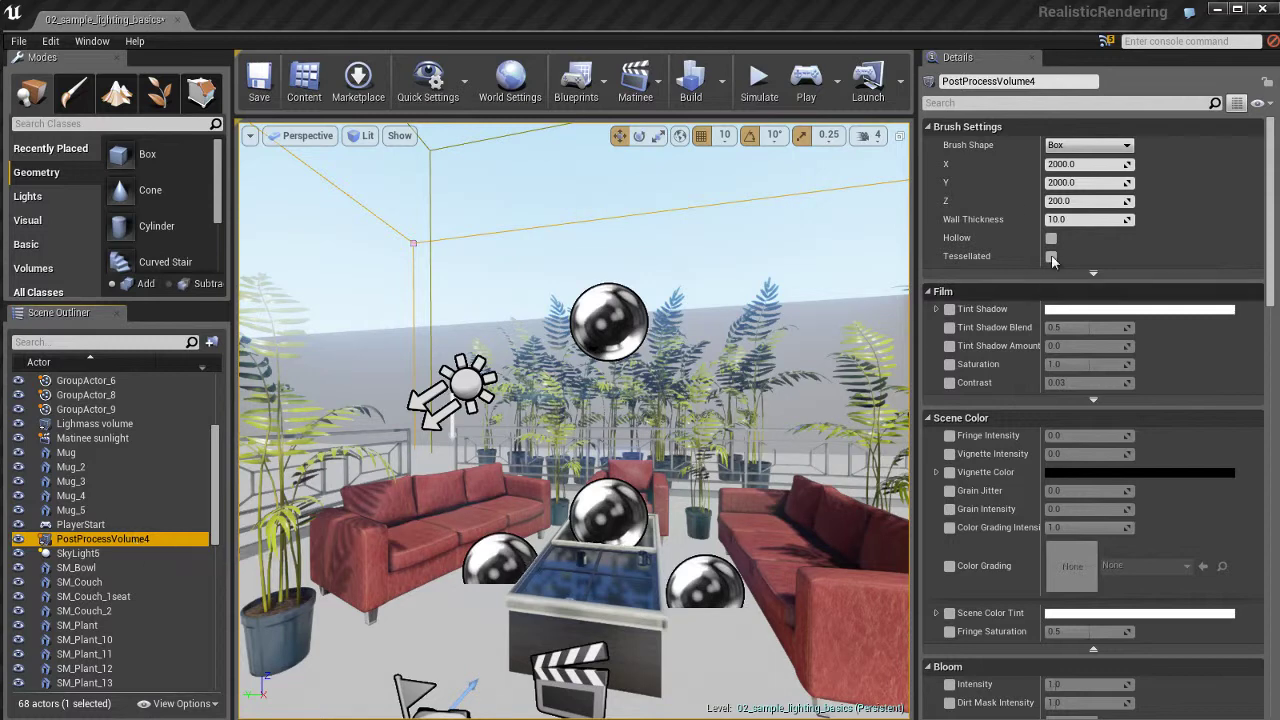
pyautogui.scroll(-10, 1011, 511)
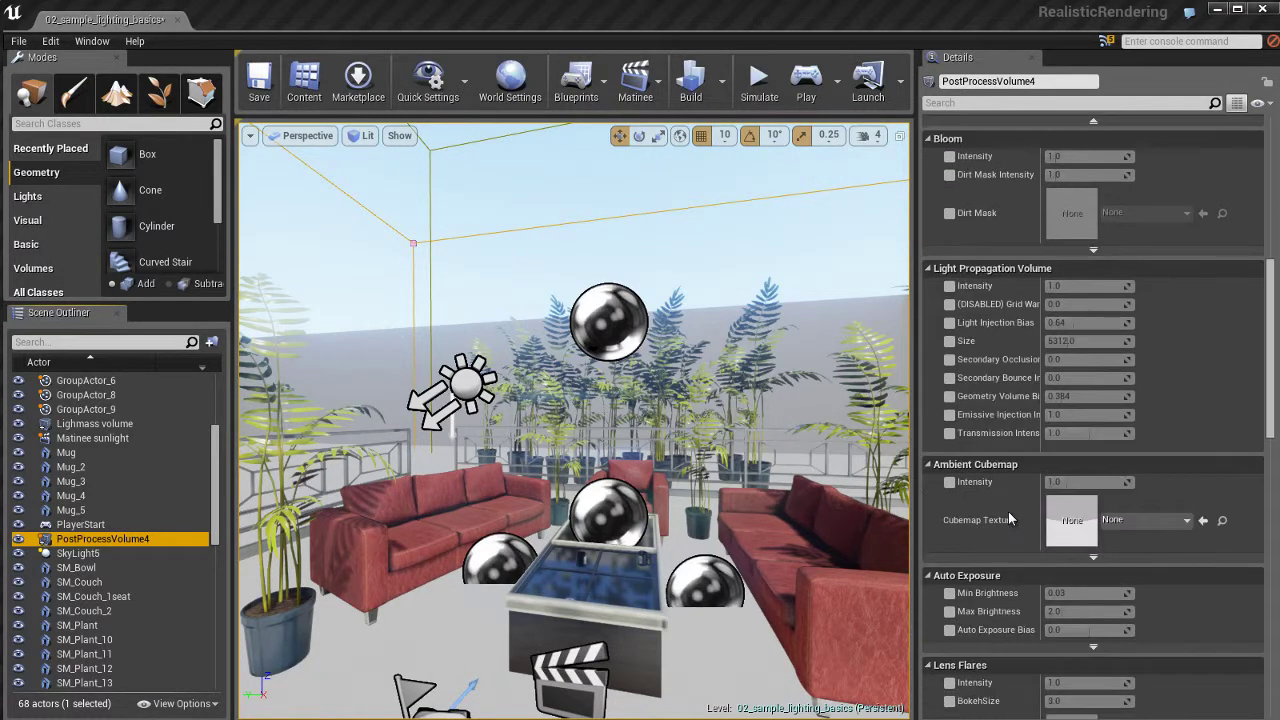
pyautogui.scroll(10, 1008, 511)
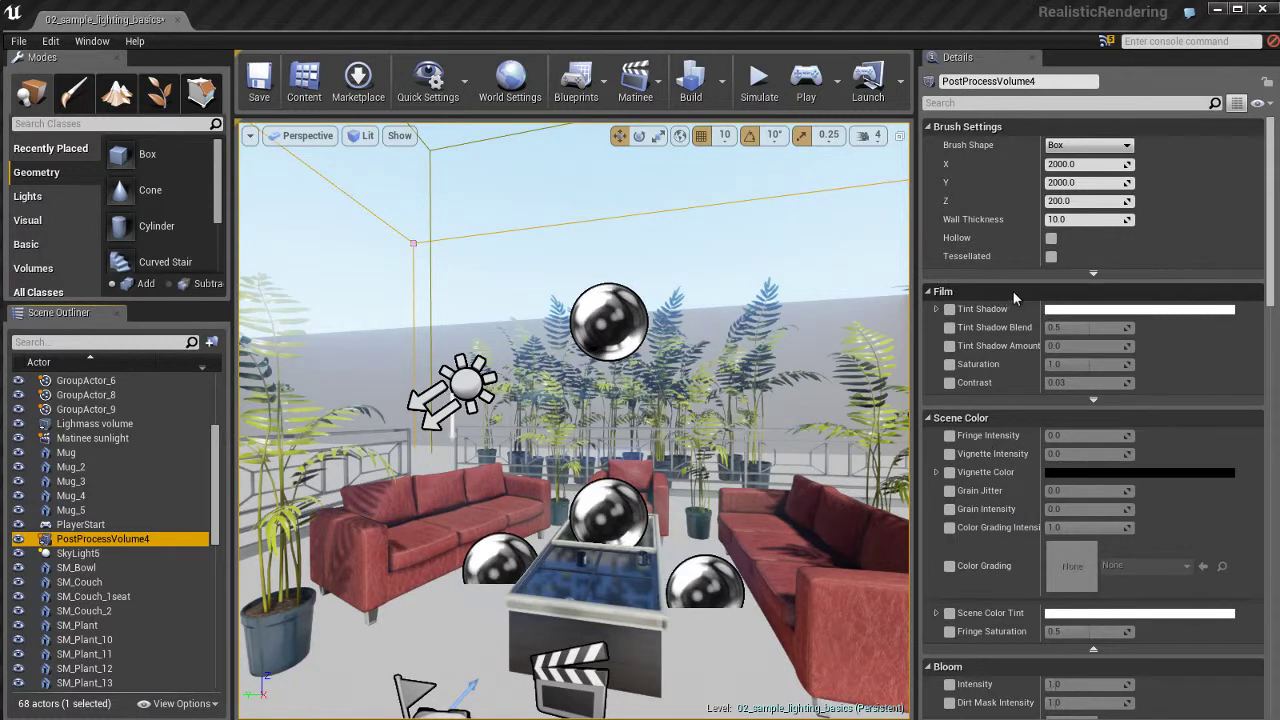
pyautogui.scroll(-5, 995, 366)
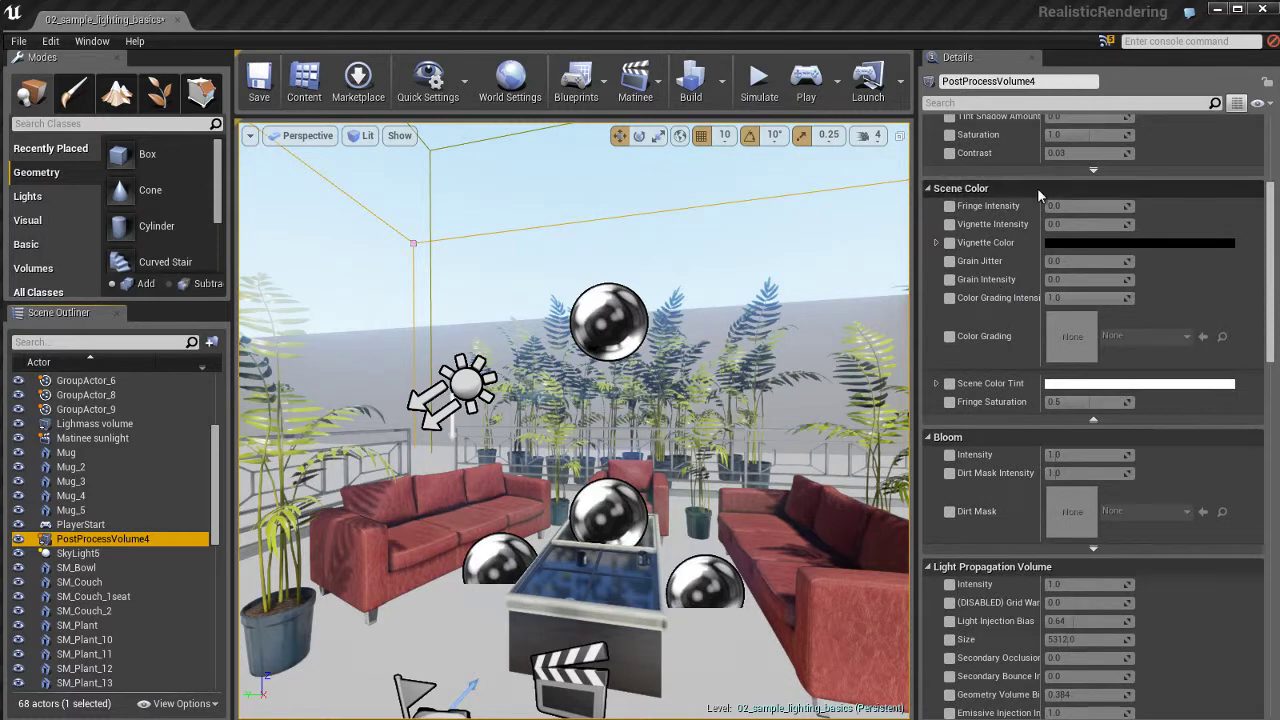
pyautogui.scroll(-3, 1003, 327)
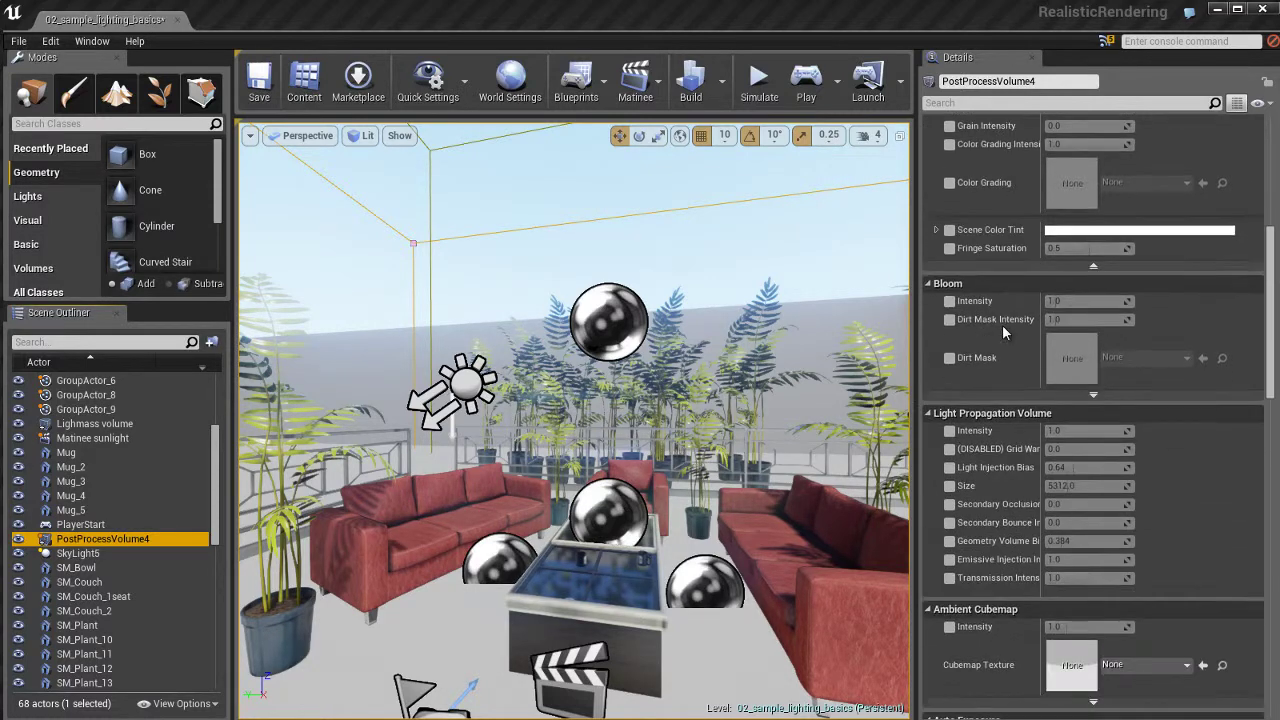
pyautogui.scroll(-7, 1008, 340)
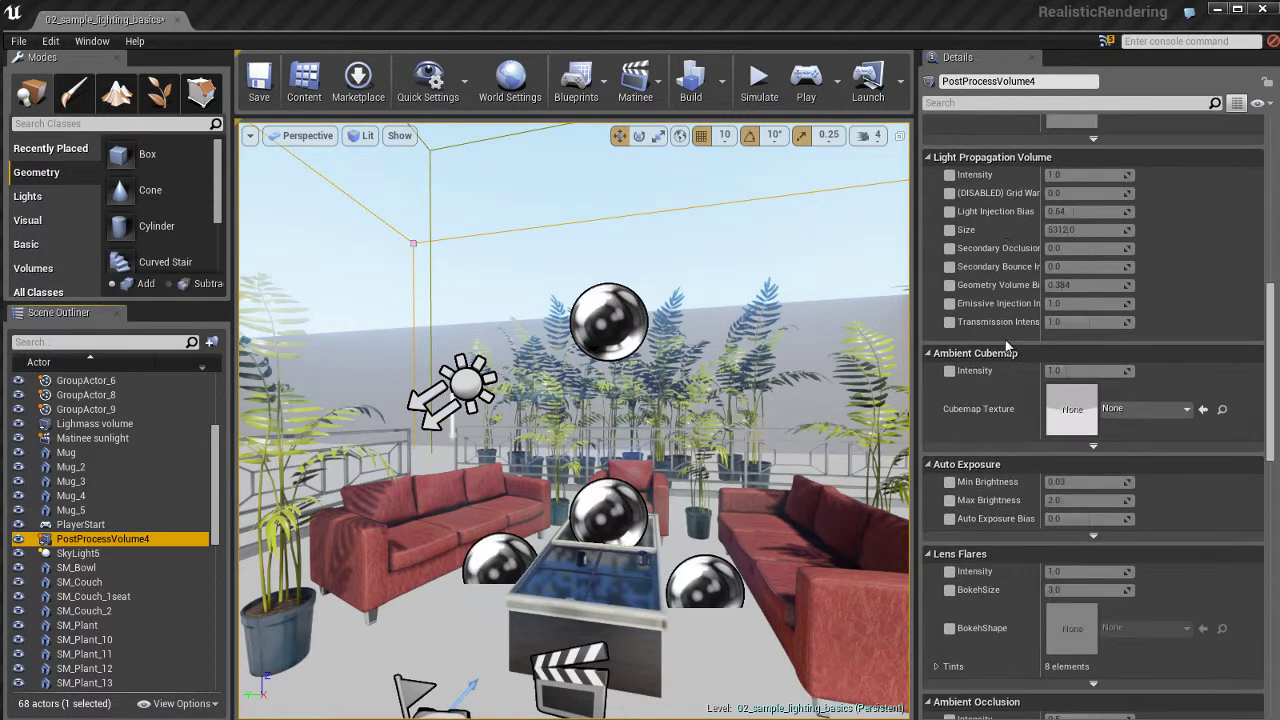
pyautogui.scroll(-3, 1012, 300)
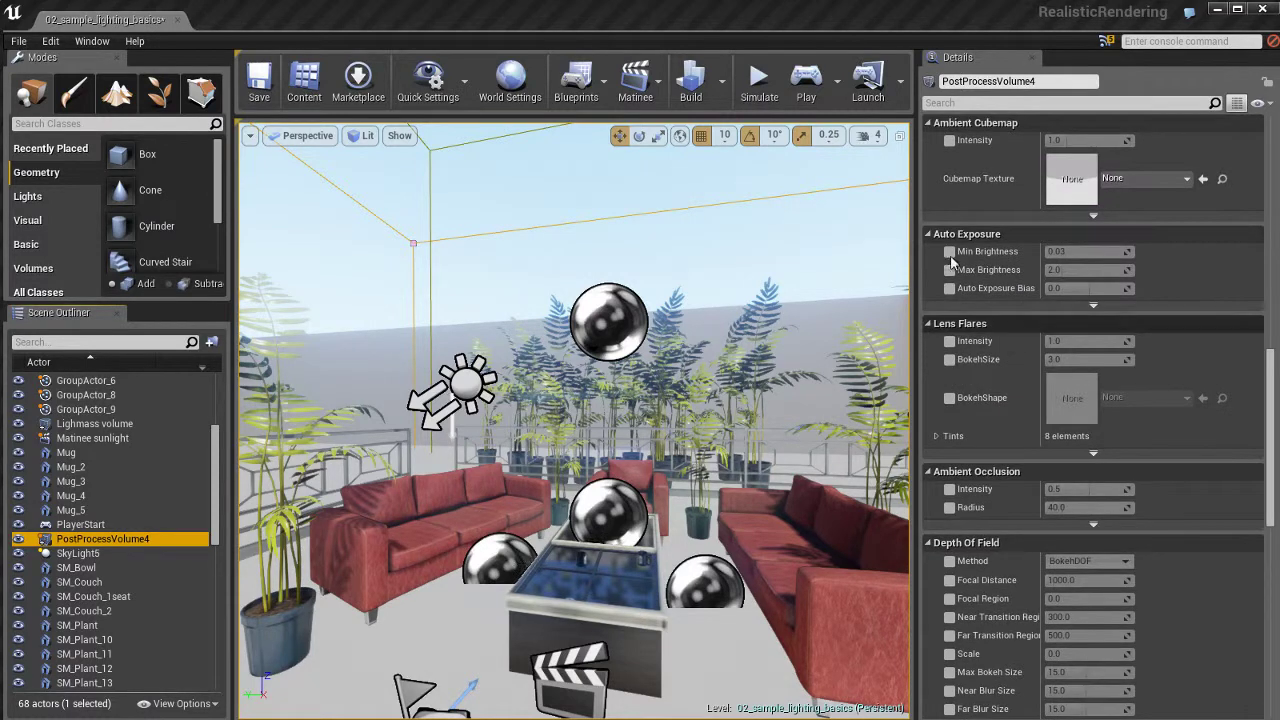
pyautogui.scroll(-4, 1000, 345)
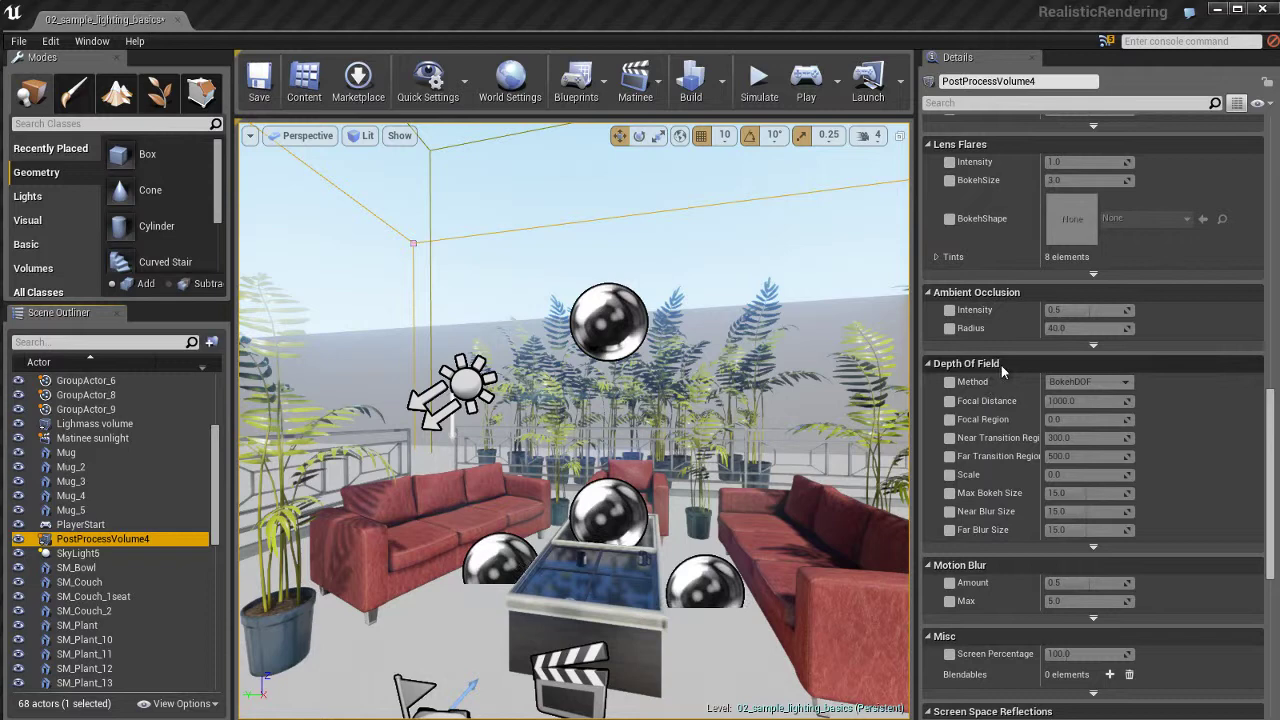
pyautogui.scroll(-5, 1001, 365)
pyautogui.scroll(-1, 1004, 404)
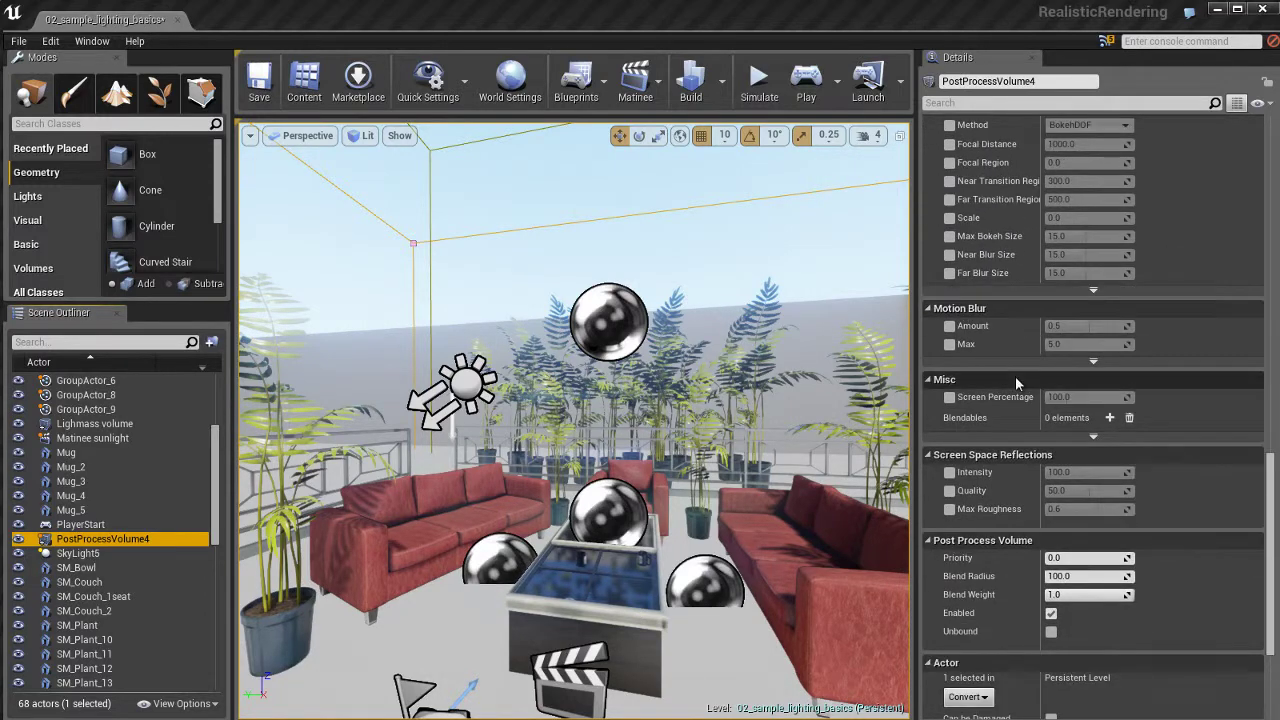
pyautogui.scroll(-2, 1001, 379)
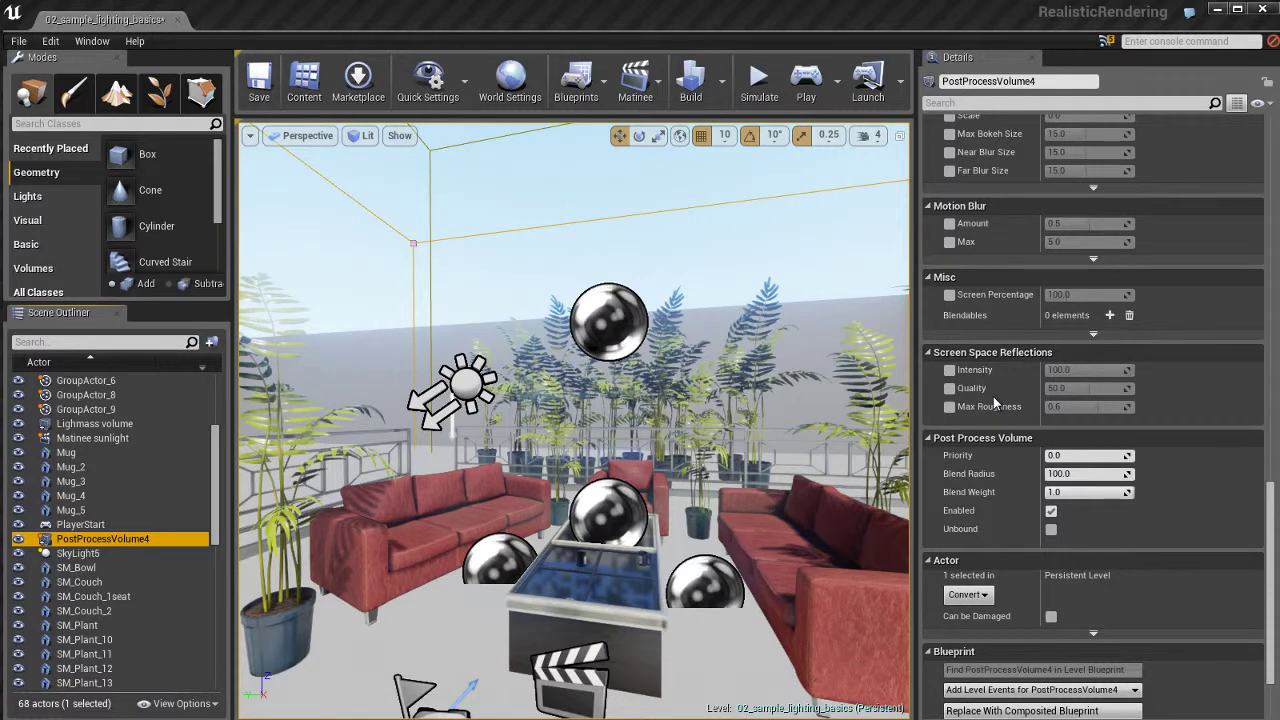
pyautogui.scroll(20, 993, 401)
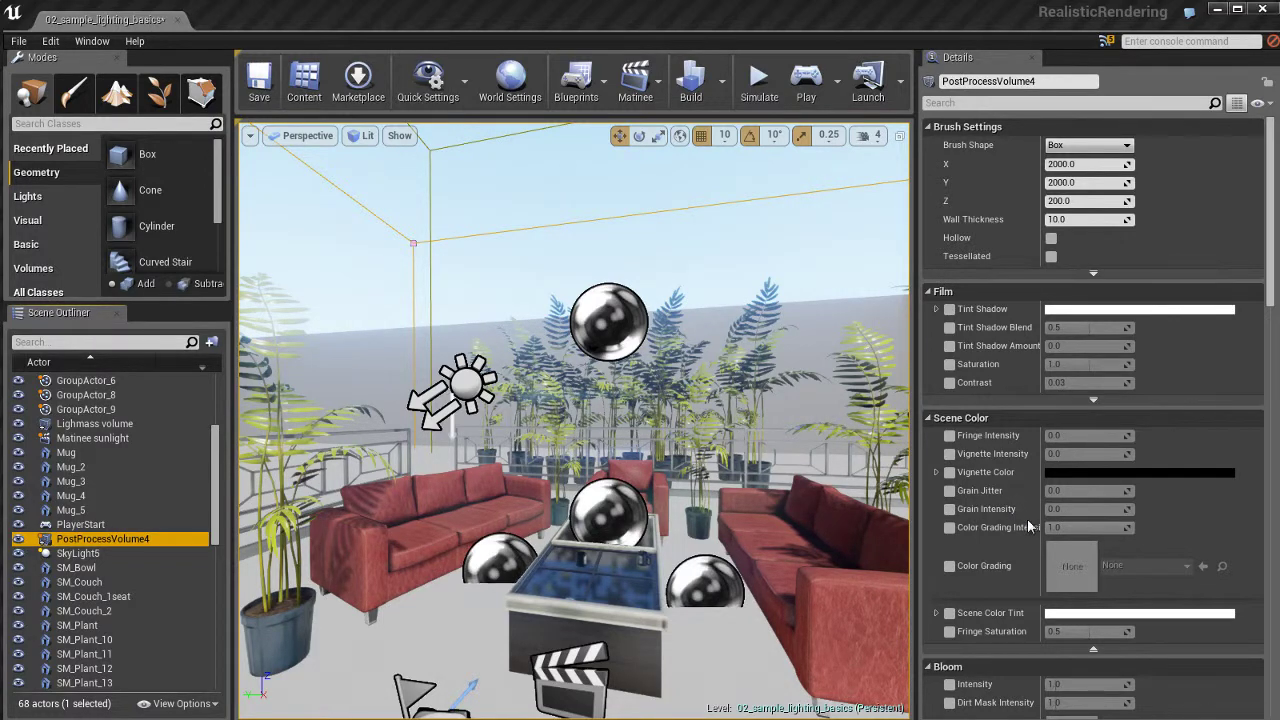
pyautogui.scroll(-5, 991, 481)
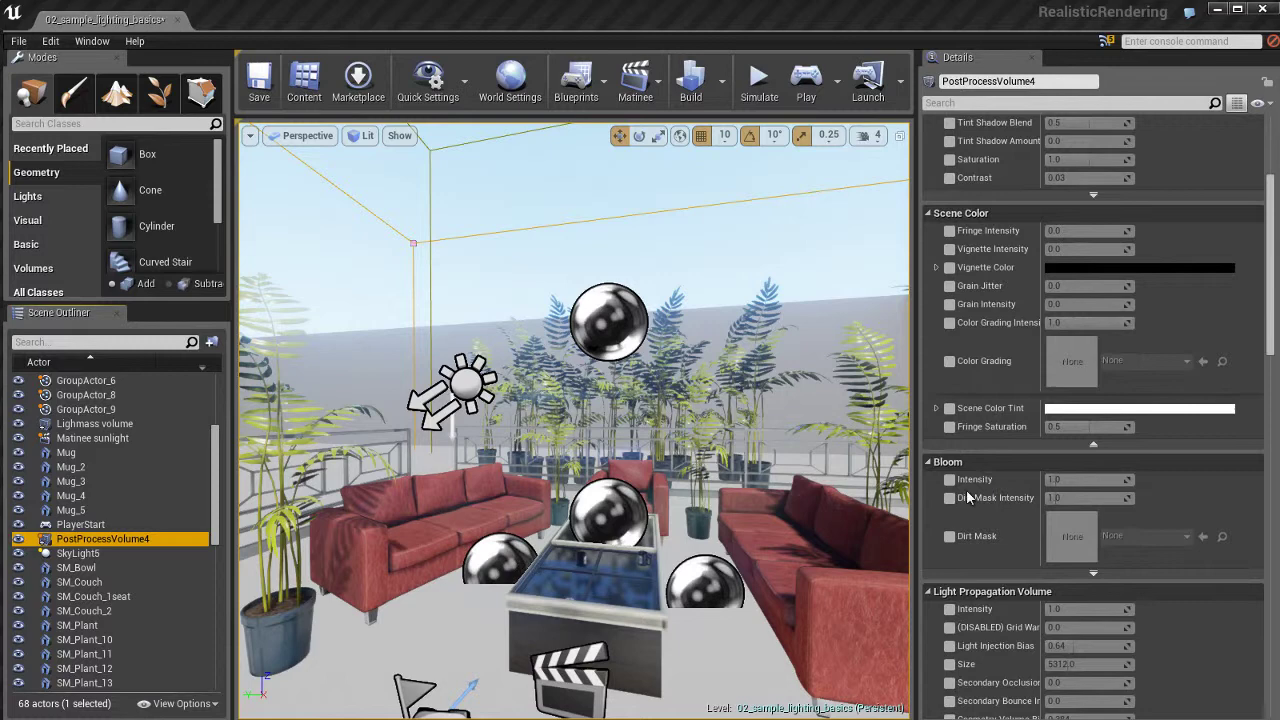
# Step: Hide the editor helper icons and volume outlines in the viewport, and bring up the volume's Bloom settings
pyautogui.press('g')
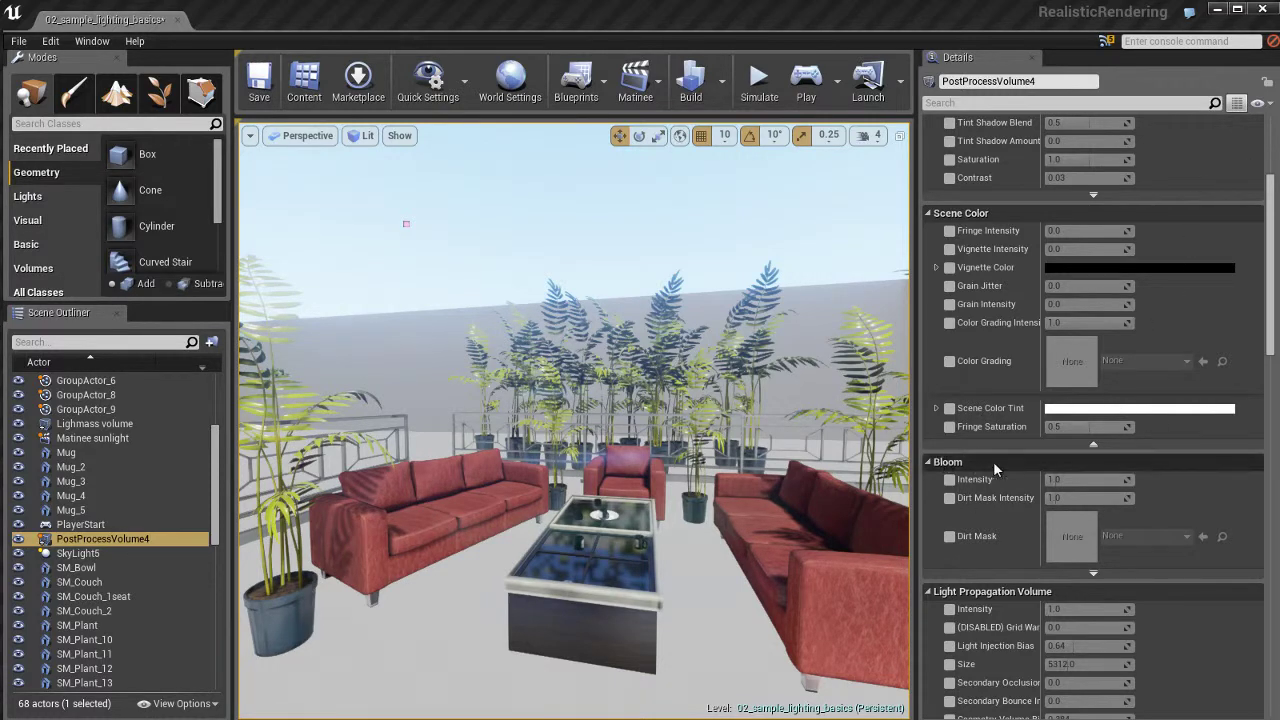
pyautogui.scroll(-3, 993, 461)
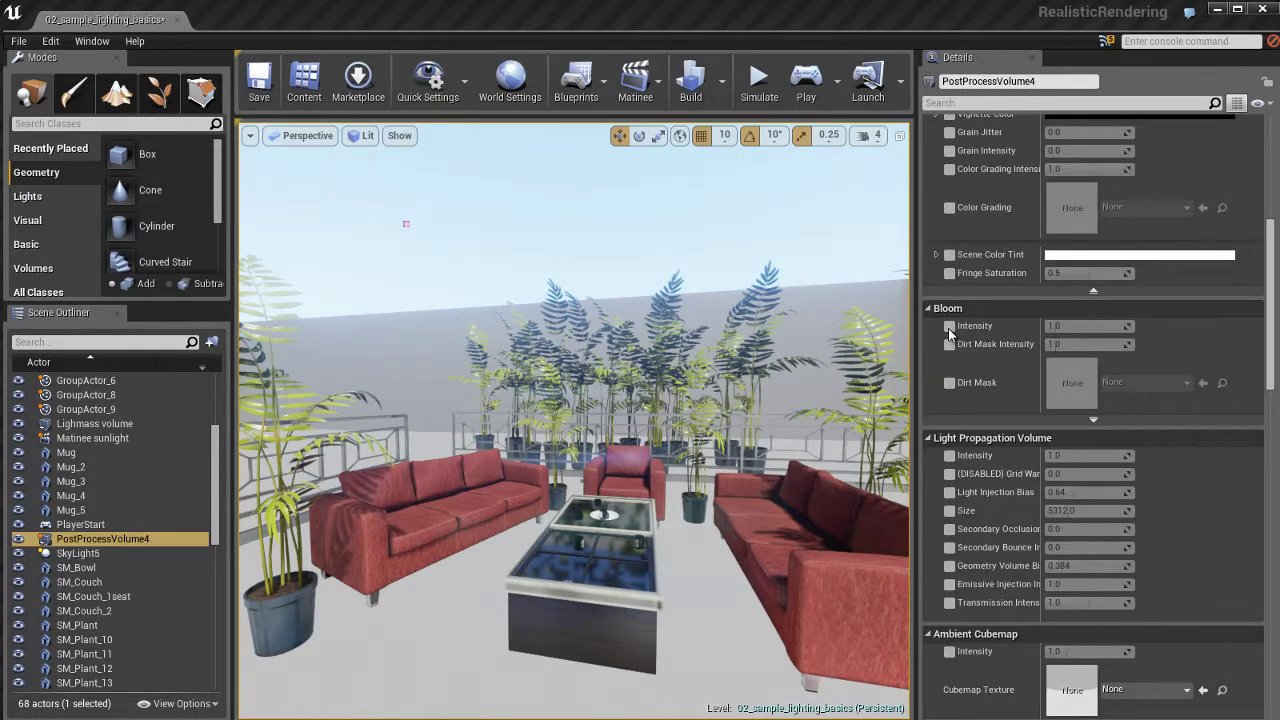
pyautogui.moveTo(750, 386)
pyautogui.mouseDown(button='right')
pyautogui.moveTo(743, 342)
pyautogui.moveTo(733, 378)
pyautogui.moveTo(750, 386)
pyautogui.mouseUp(button='right')
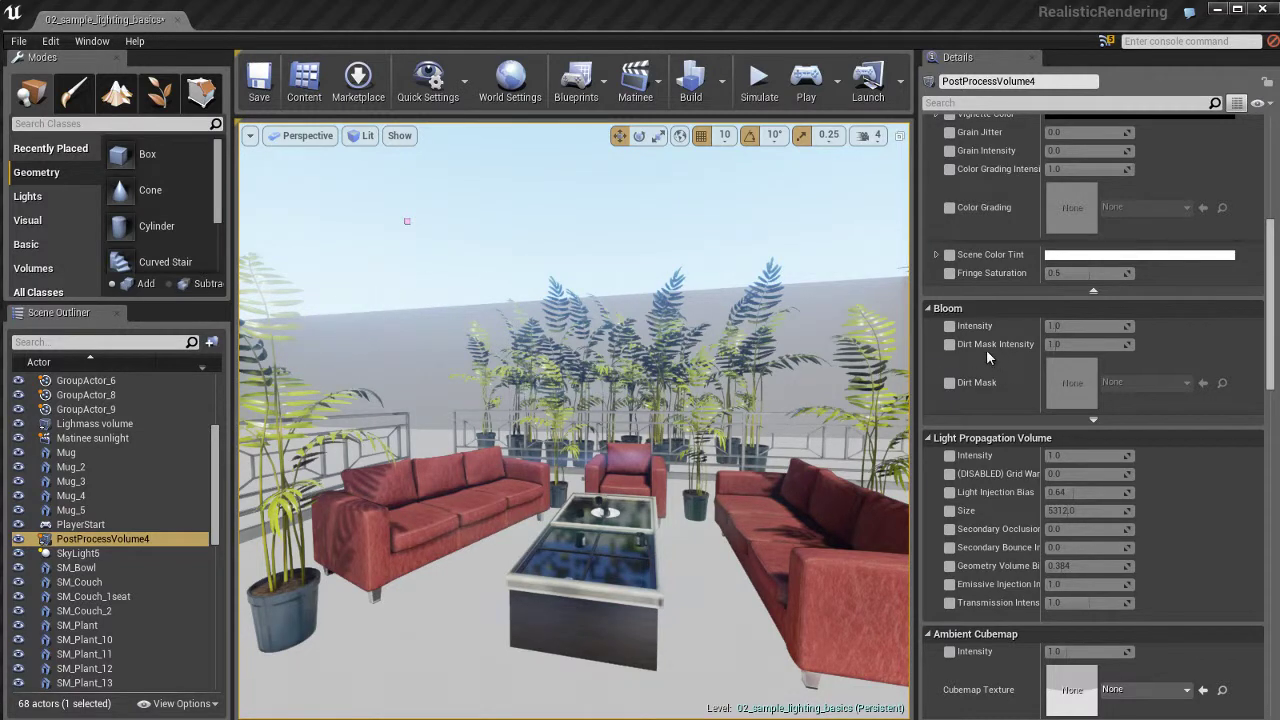
# Step: Enable the Bloom Intensity override on the post process volume and set the intensity to 0
pyautogui.click(951, 327)
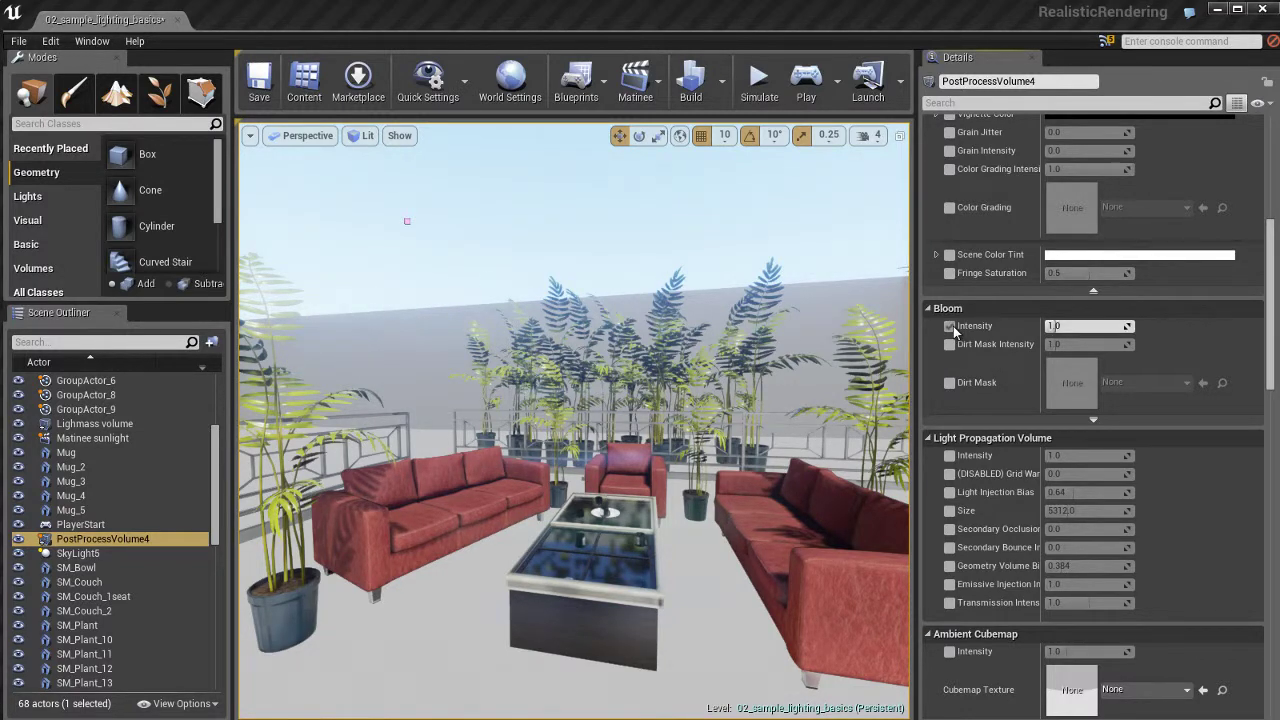
pyautogui.click(1080, 326)
pyautogui.write('0')
pyautogui.press('Return')
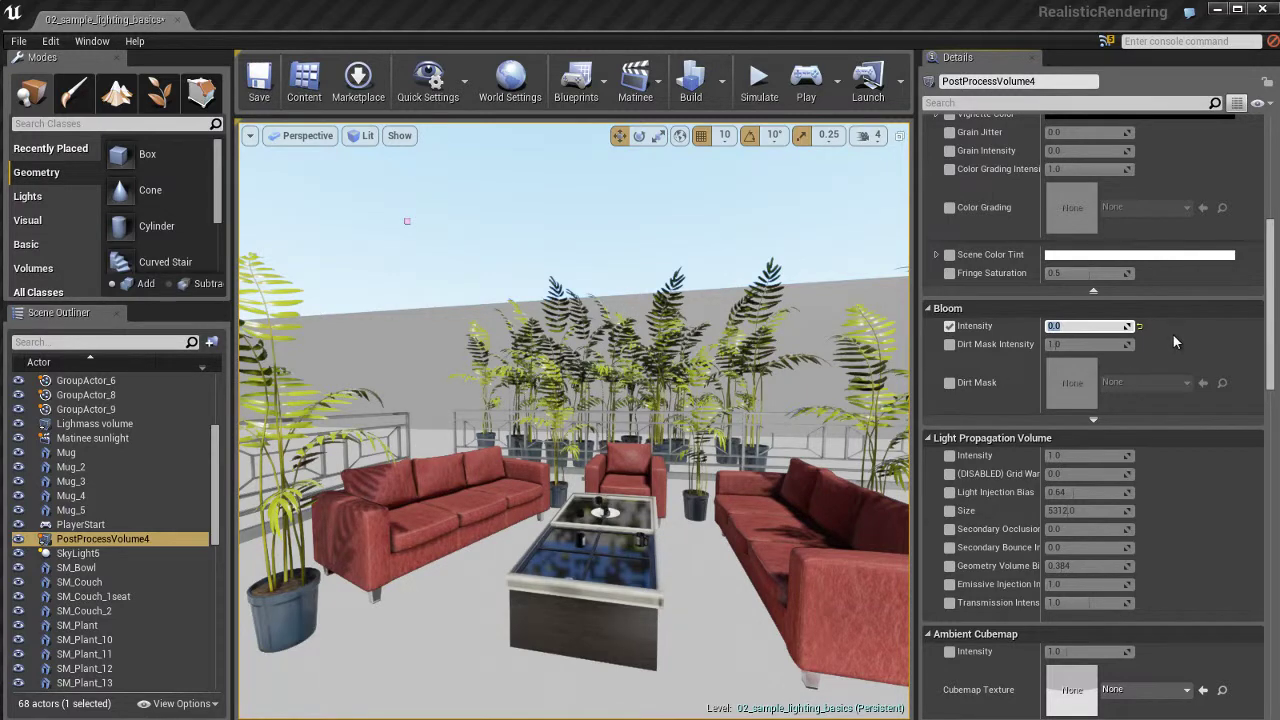
# Step: Try a Bloom intensity of 10 on the couches, plants and sky, and reset the intensity to its default value
pyautogui.write('10')
pyautogui.press('Return')
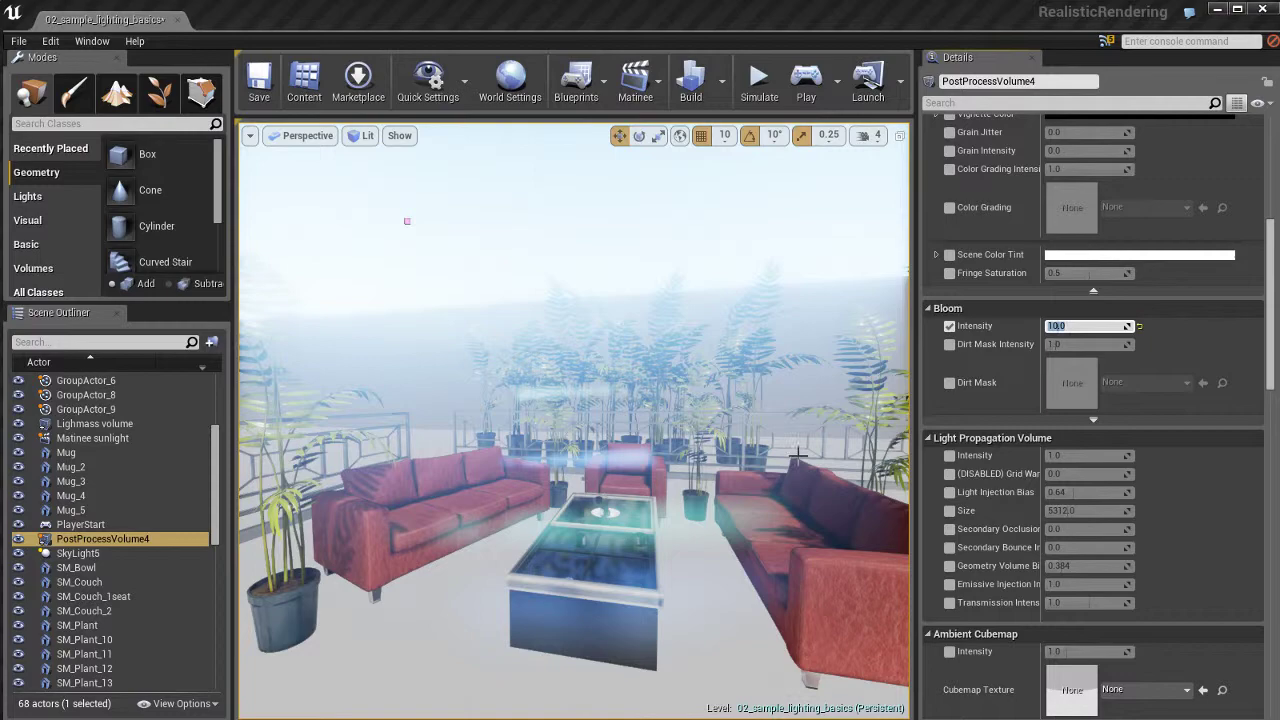
pyautogui.moveTo(755, 439); pyautogui.dragTo(630, 497, button='right')
pyautogui.moveTo(681, 548); pyautogui.dragTo(700, 680, button='right')
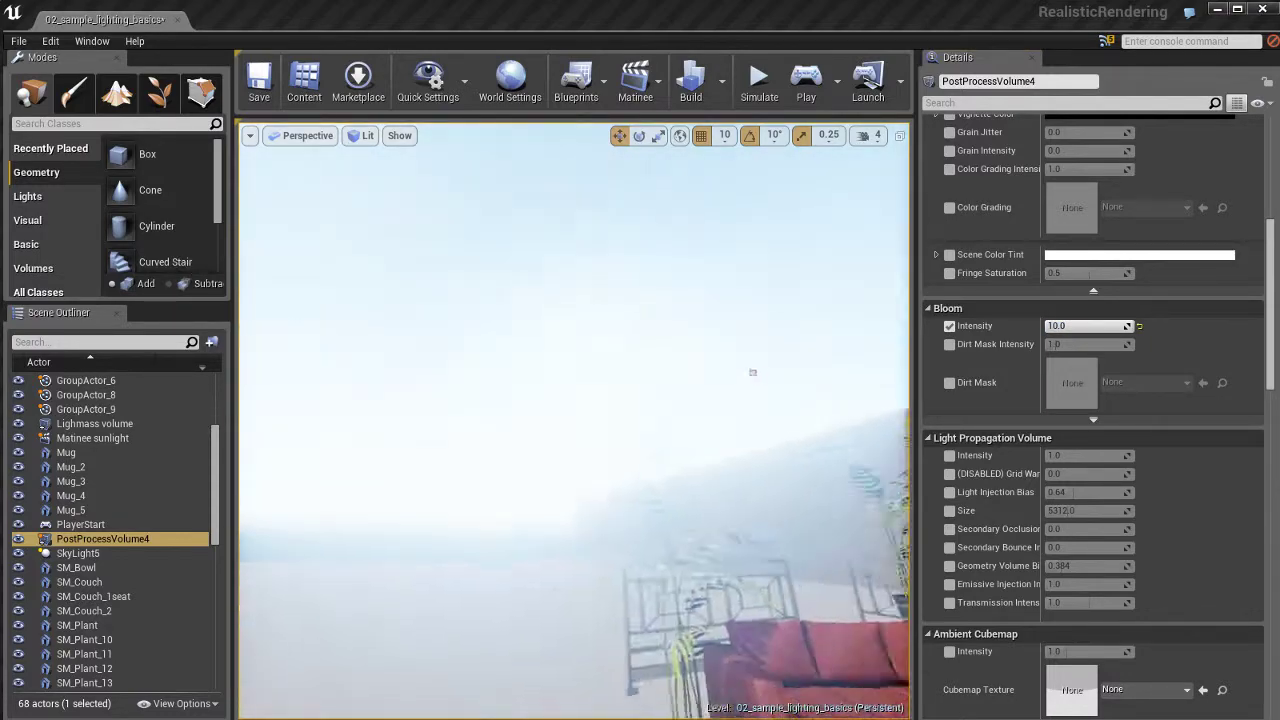
pyautogui.moveTo(573, 420); pyautogui.dragTo(855, 505, button='right')
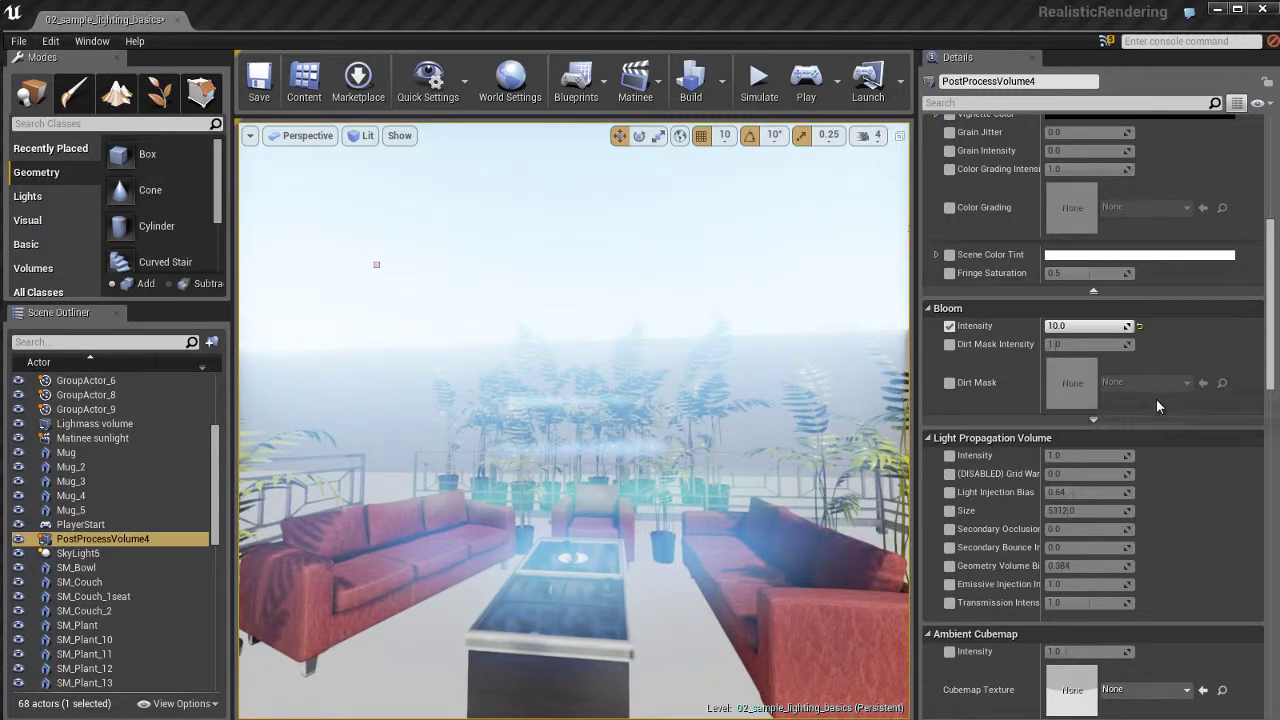
pyautogui.click(1140, 327)
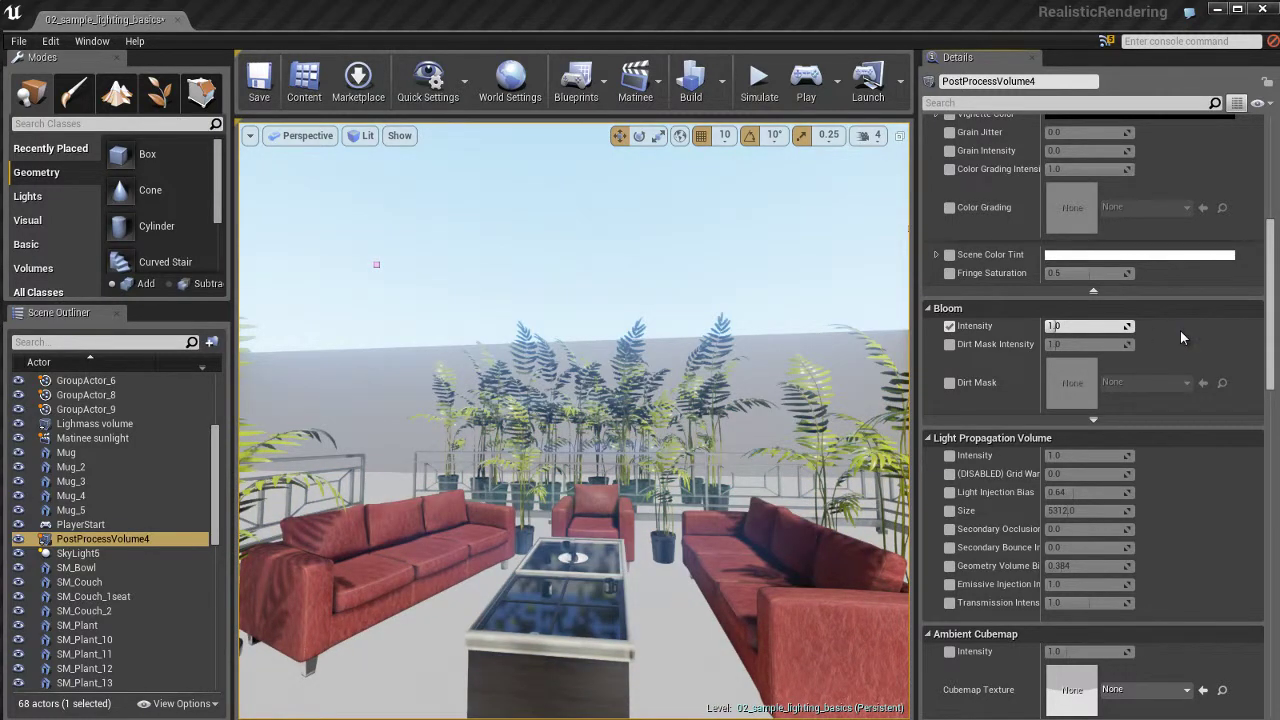